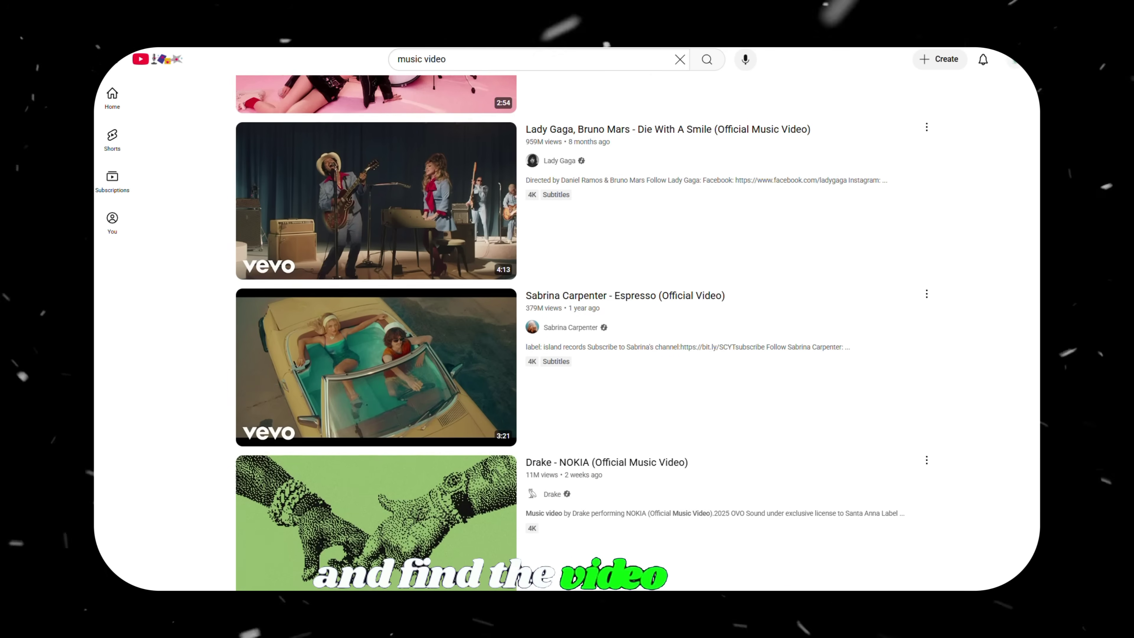
scroll(580, 330, "down", 6)
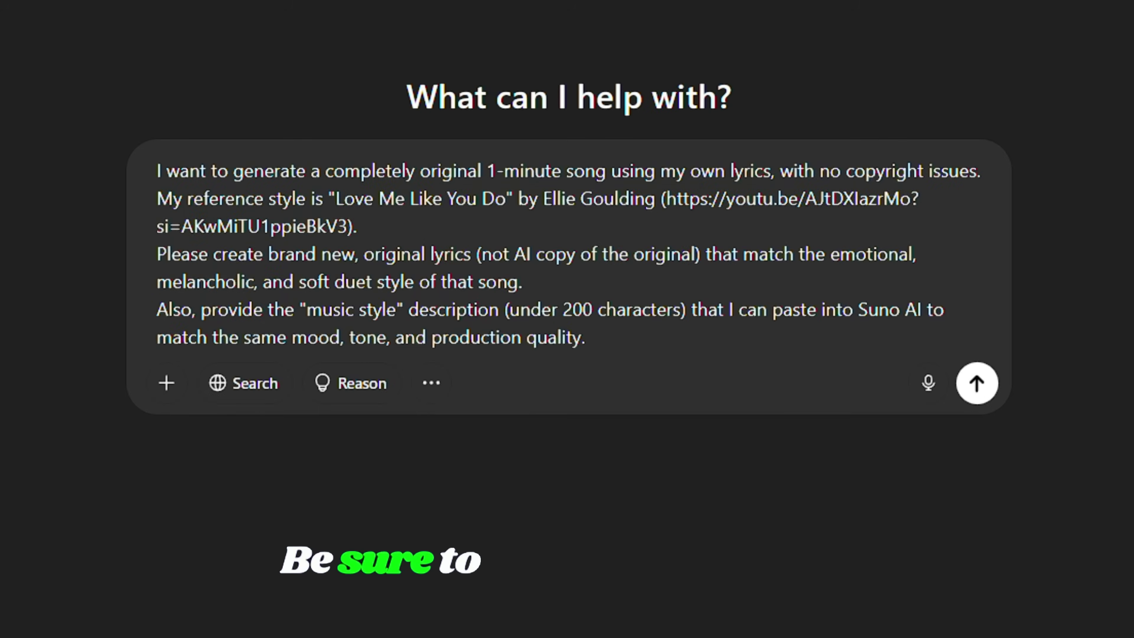
Edit the reference song details in the prompt and send the lyrics-and-style request
left_click_drag(450, 260, 473, 282)
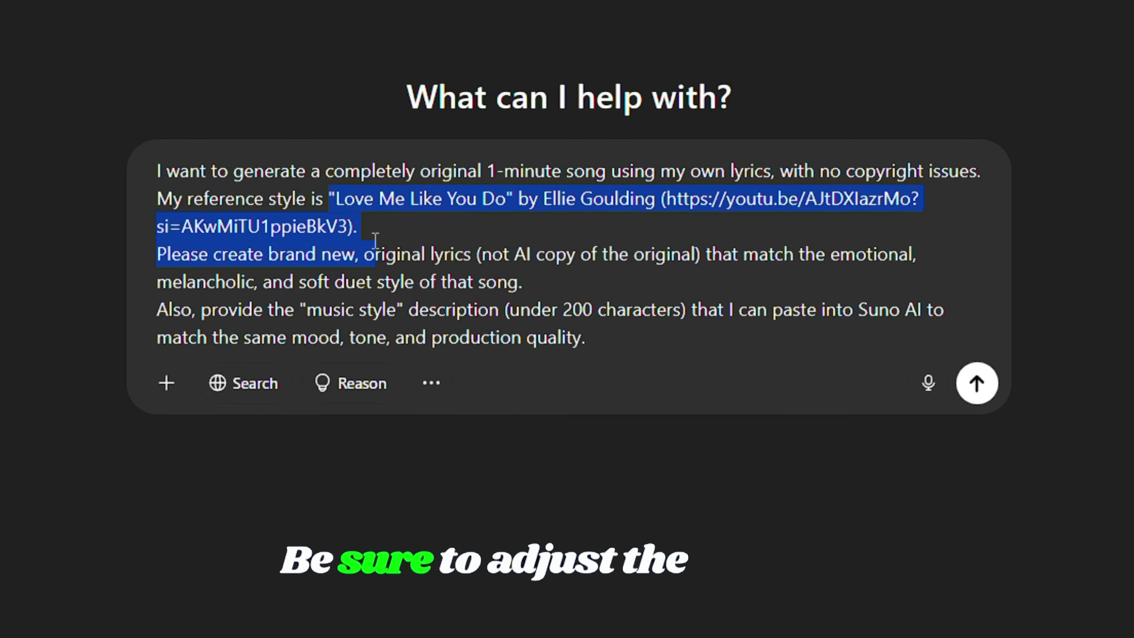
left_click(437, 254)
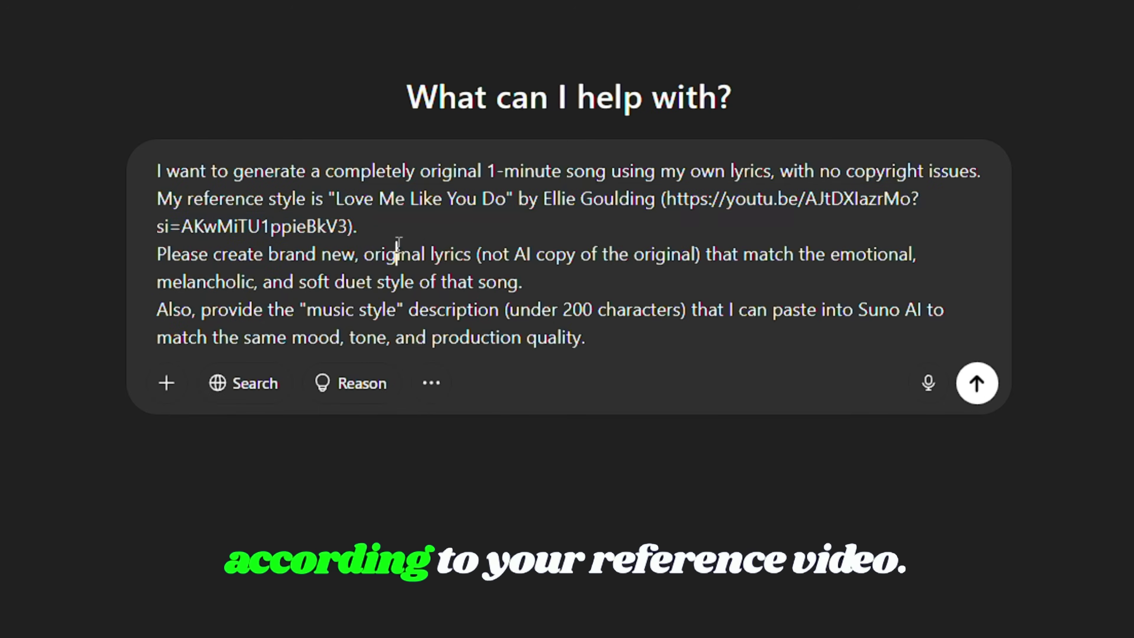
left_click(976, 389)
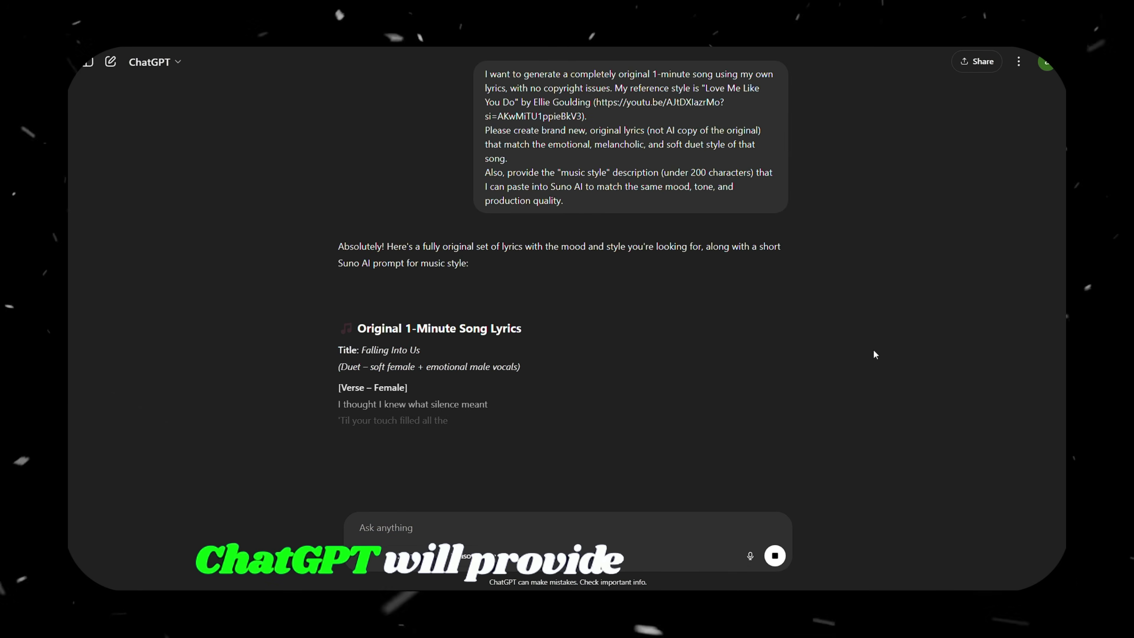
Select the Suno music style description in ChatGPT's reply
scroll(872, 351, "down", 3)
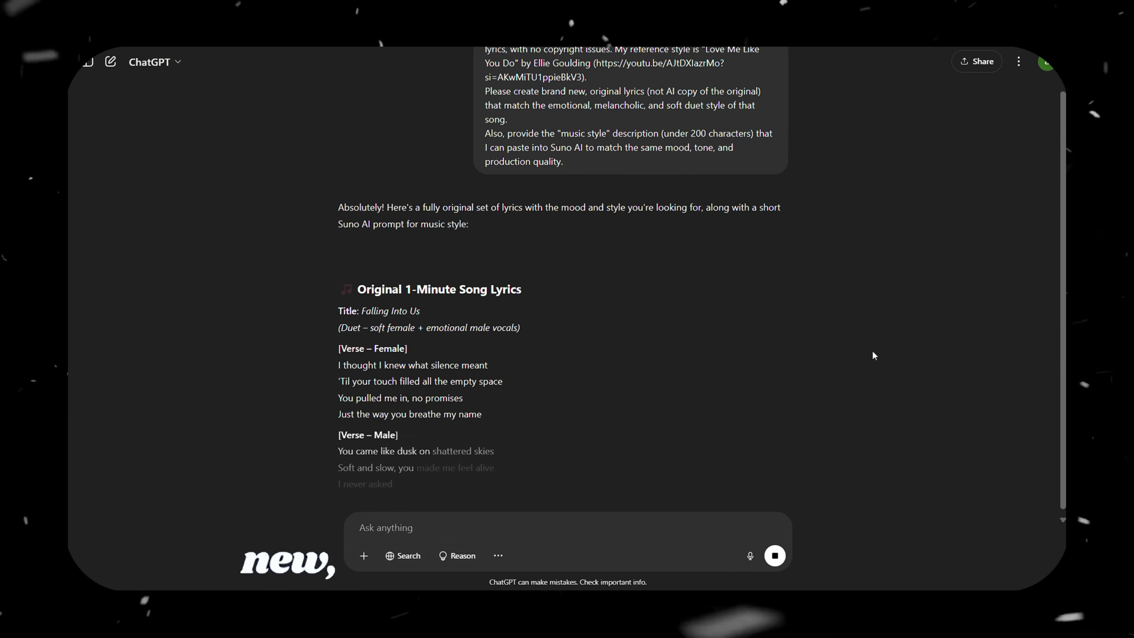
scroll(867, 351, "down", 4)
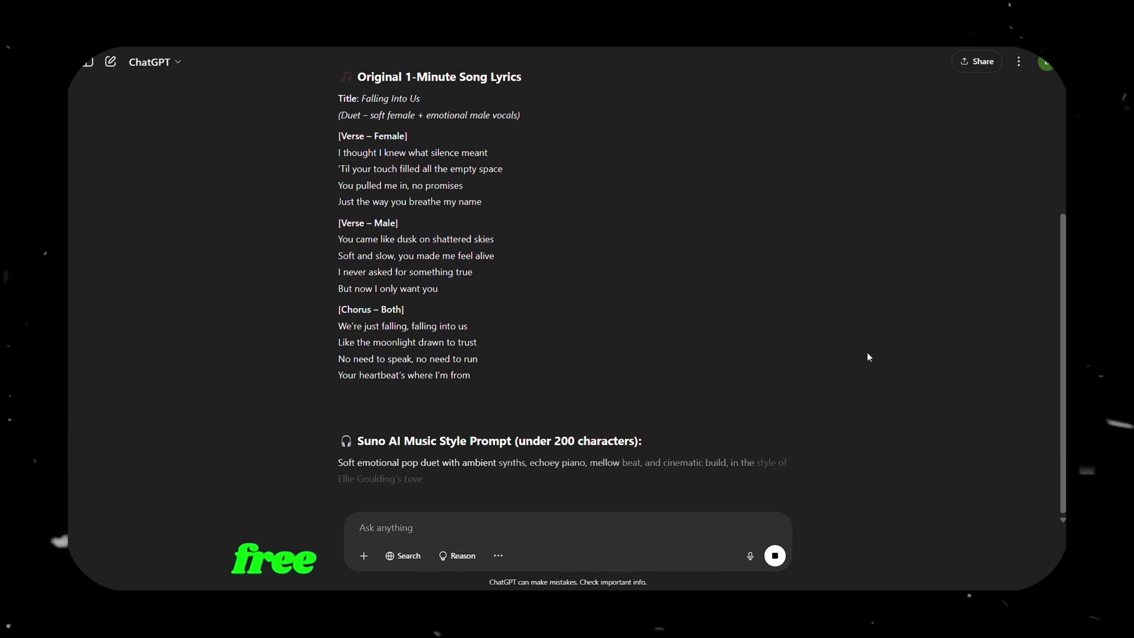
left_click_drag(338, 371, 491, 406)
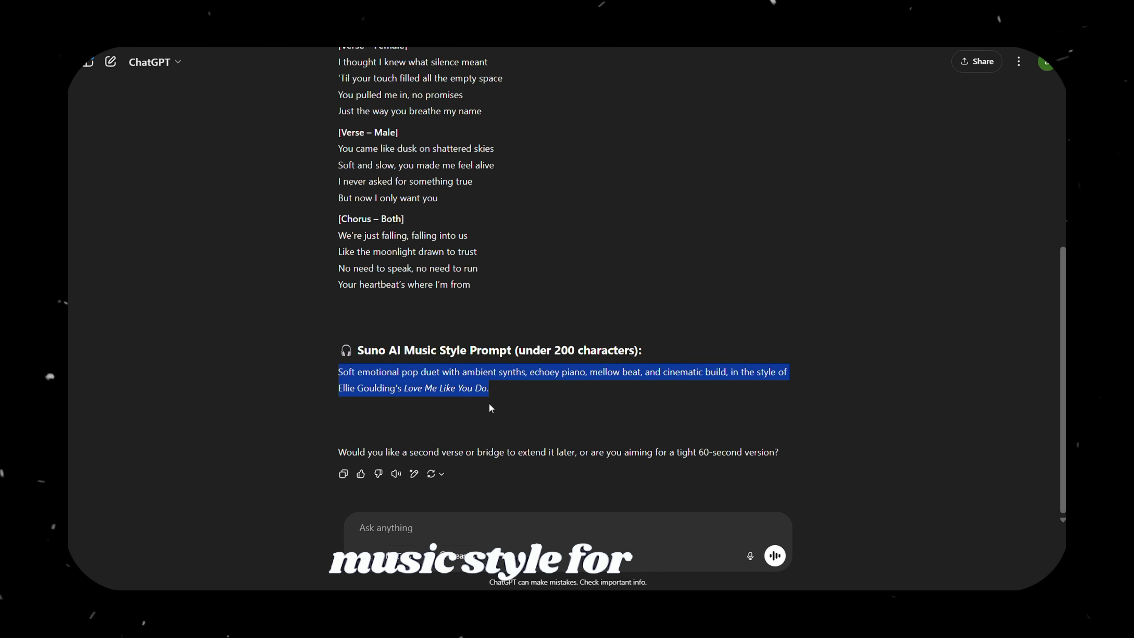
Paste the lyrics and style into Suno, then play both 'Falling Through the Blue' versions
left_click(502, 394)
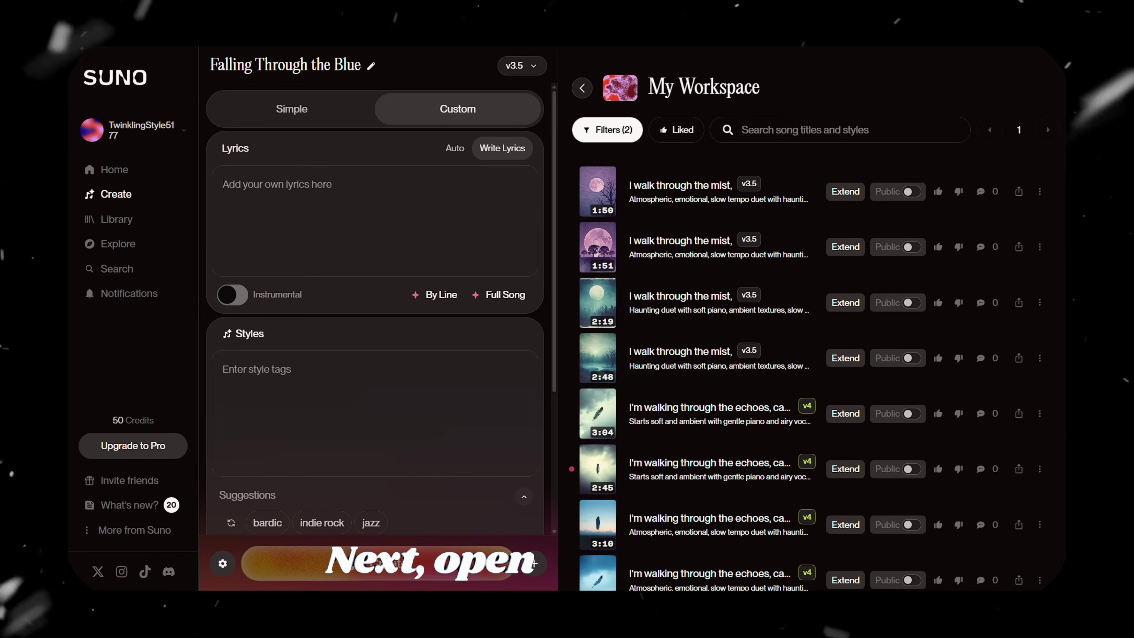
key("ctrl+v")
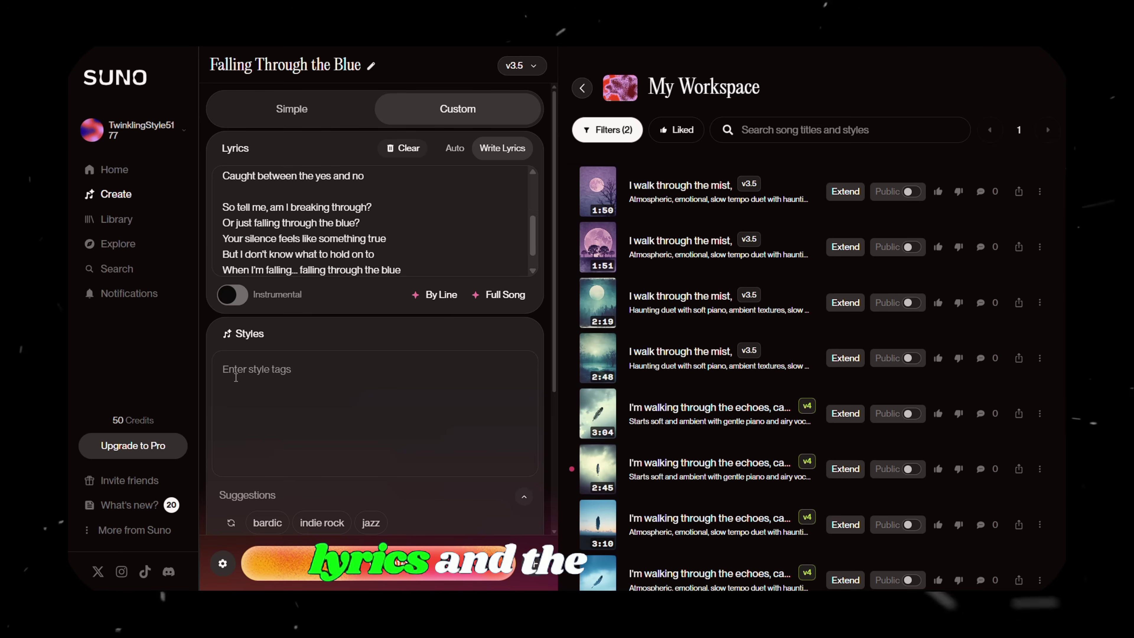
left_click(235, 378)
type("Emotional pop ballad, soft electronic production, melancholic tone, airy female vocals with light harmonies, cinematic ambience, slow tempo duet vibe")
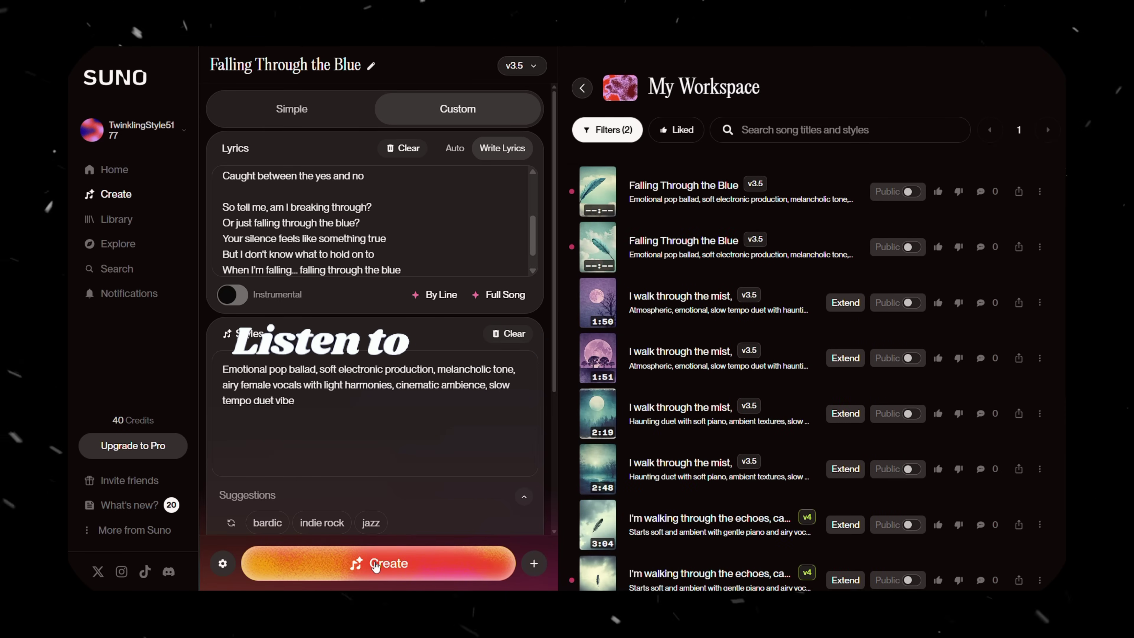
left_click(596, 196)
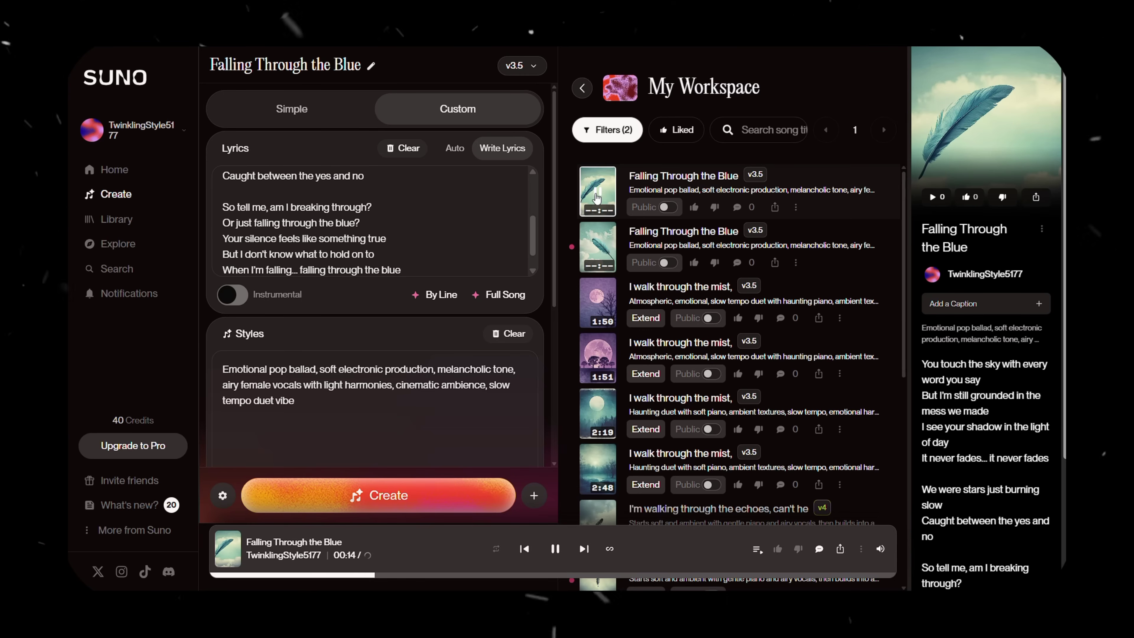
left_click(594, 250)
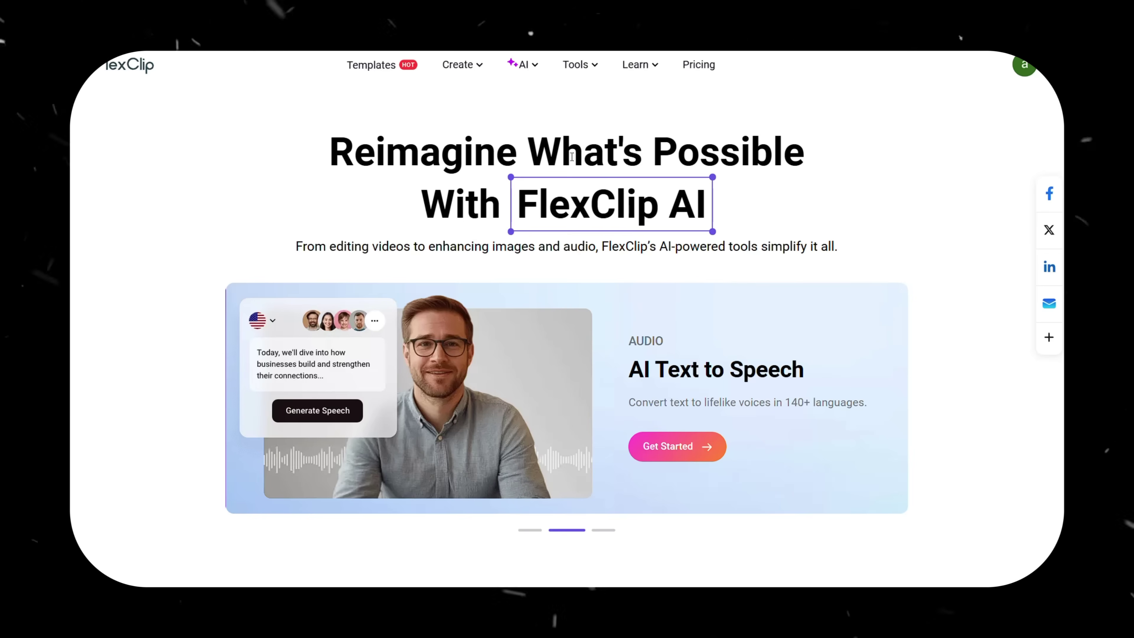
In FlexClip's AI Music Generator, upload the Ellie Goulding reference track
mouse_move(522, 65)
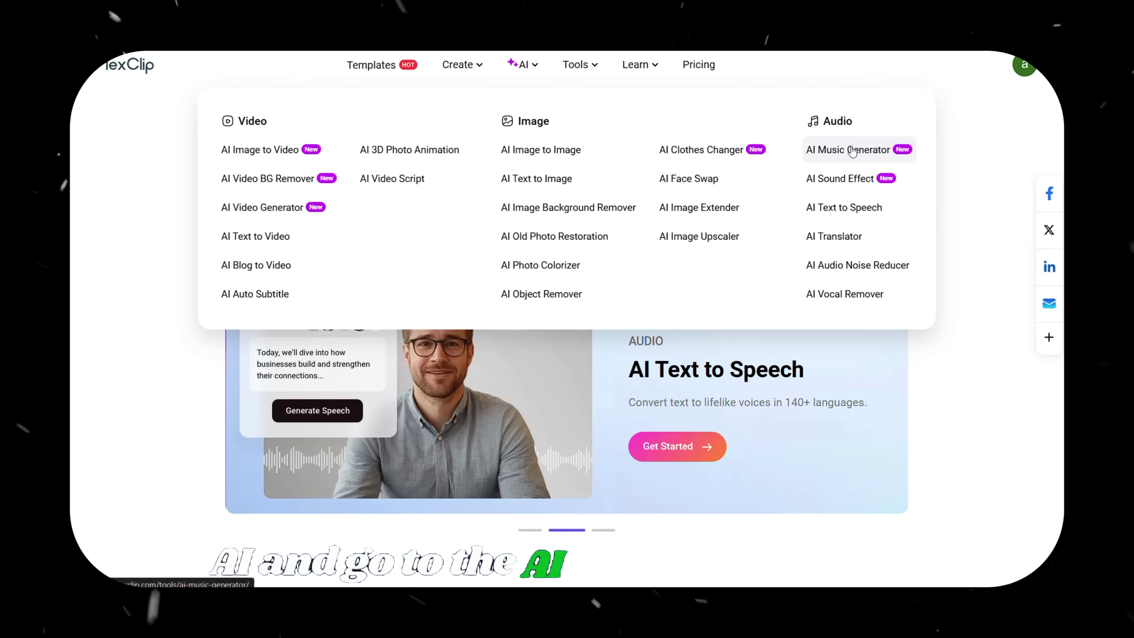
left_click(853, 151)
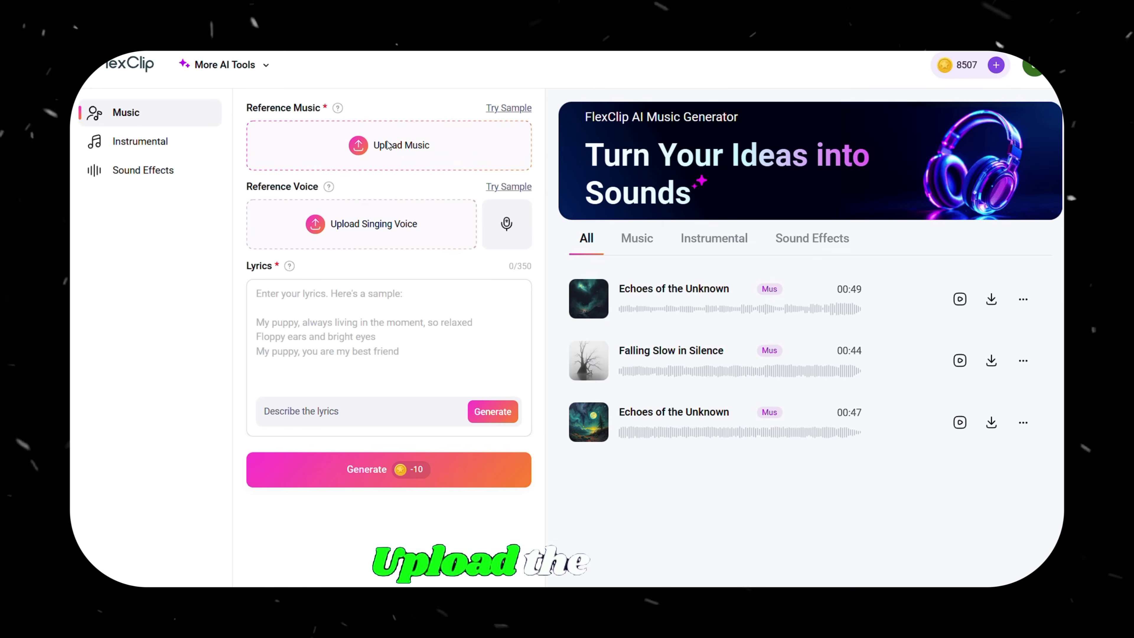
left_click(387, 145)
double_click(380, 144)
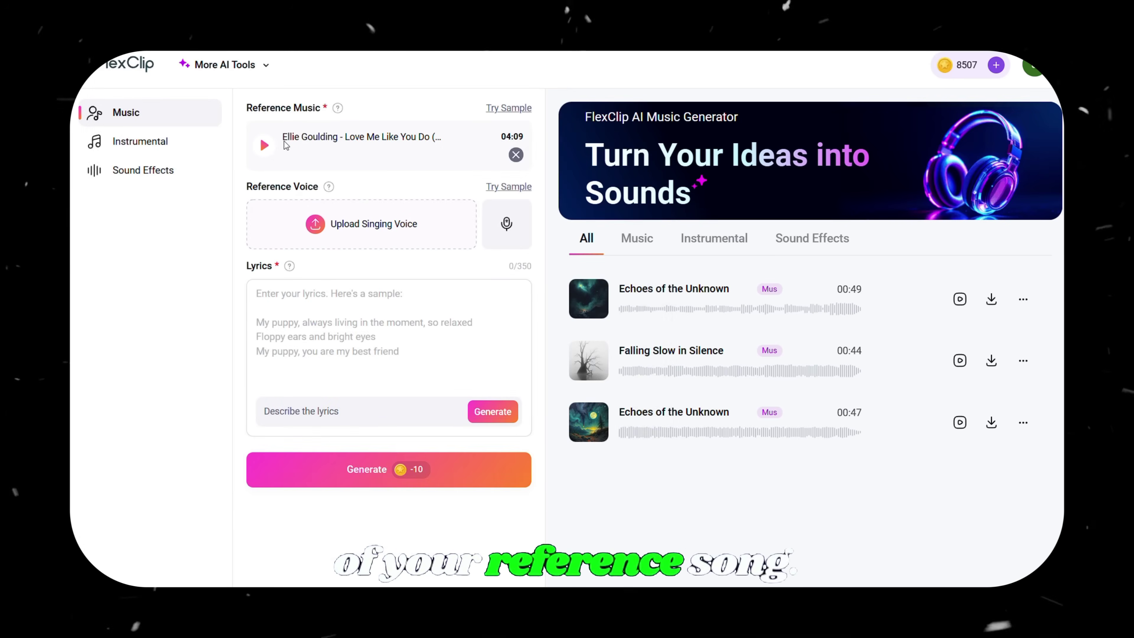
Add the singer voice 1 sample and generate the 32-second 'Falling Through the Blue' track
left_click(383, 222)
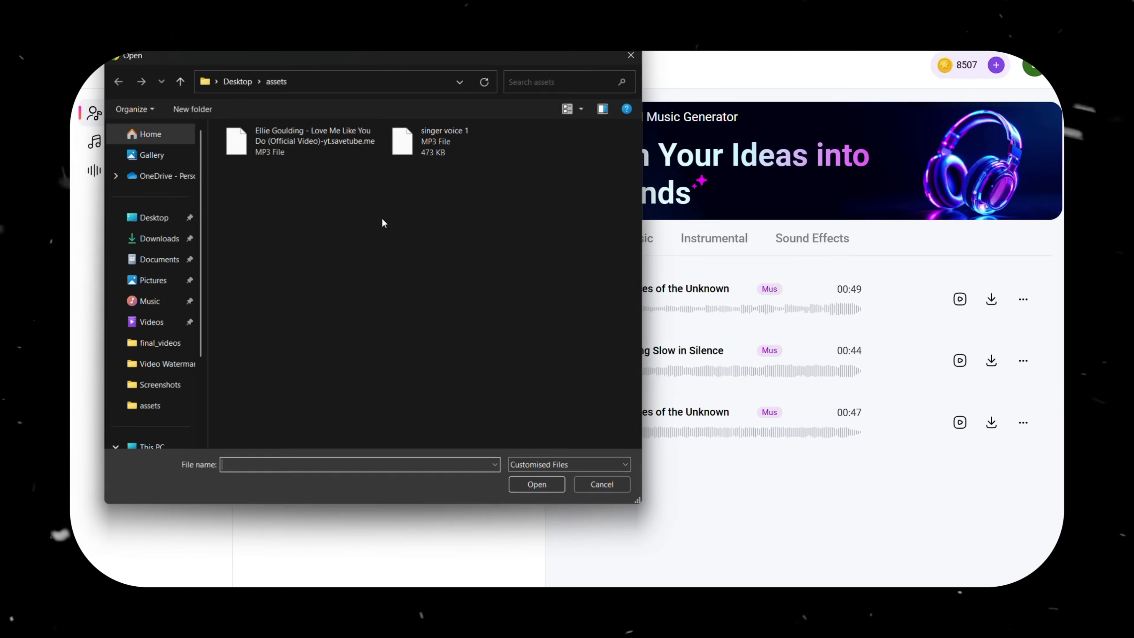
double_click(413, 144)
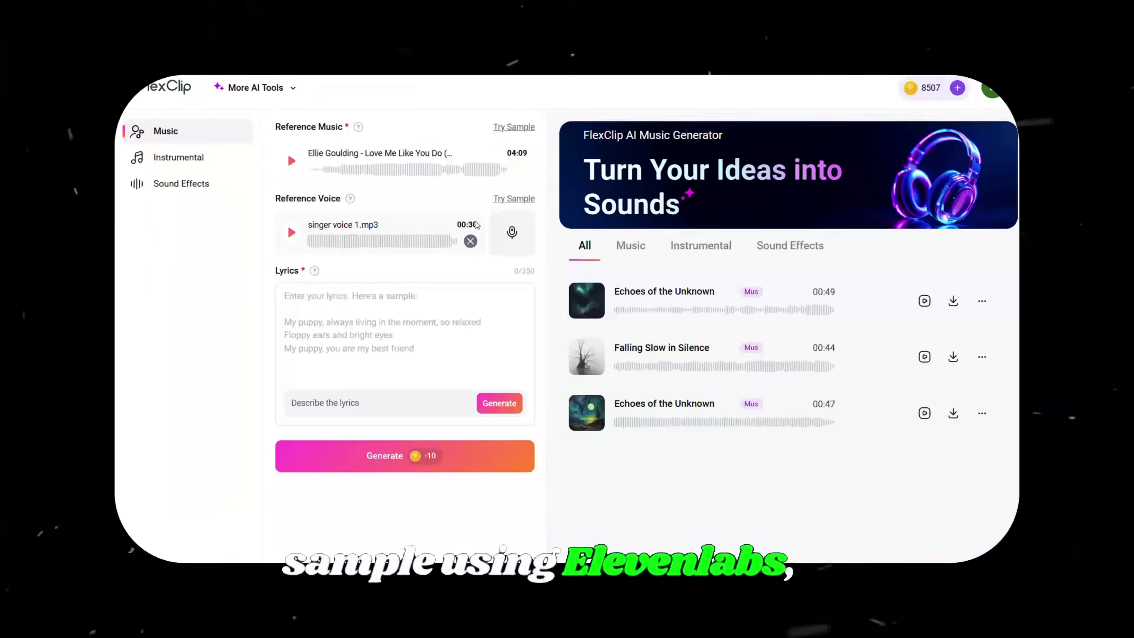
left_click(507, 224)
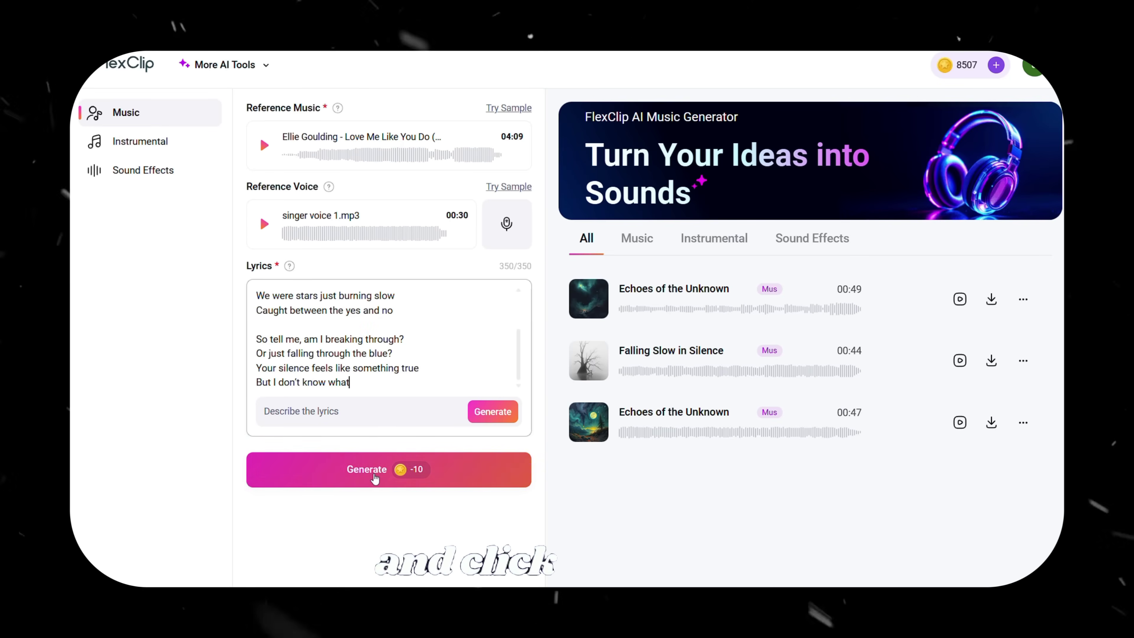
left_click(374, 478)
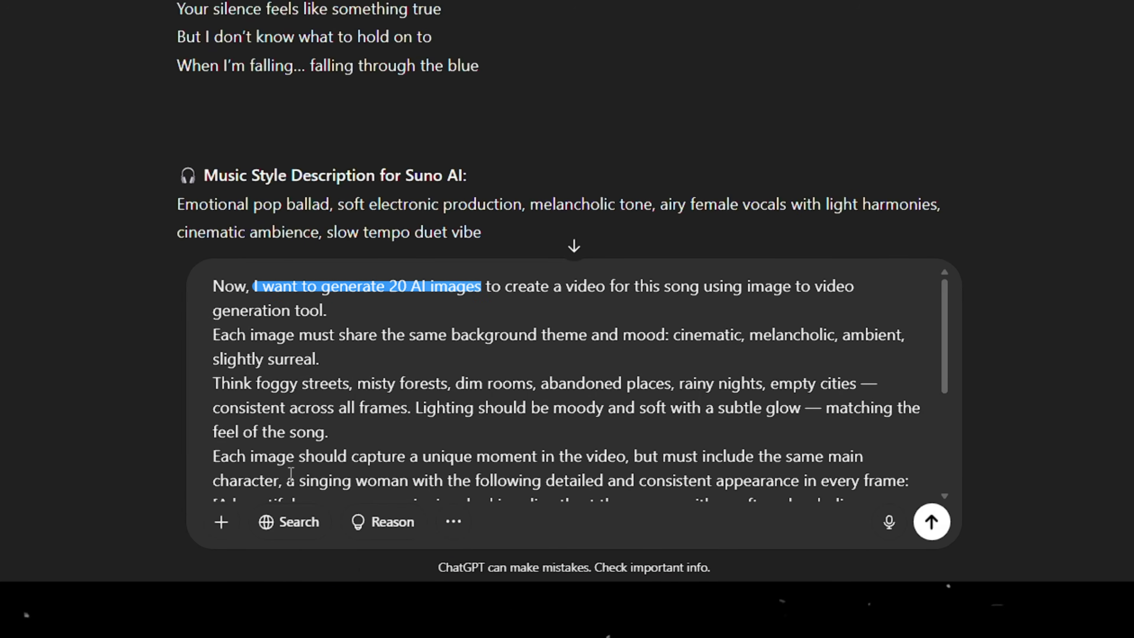
Send ChatGPT the request for 20 image prompts of the same cerulean-haired singer
scroll(290, 472, "down", 4)
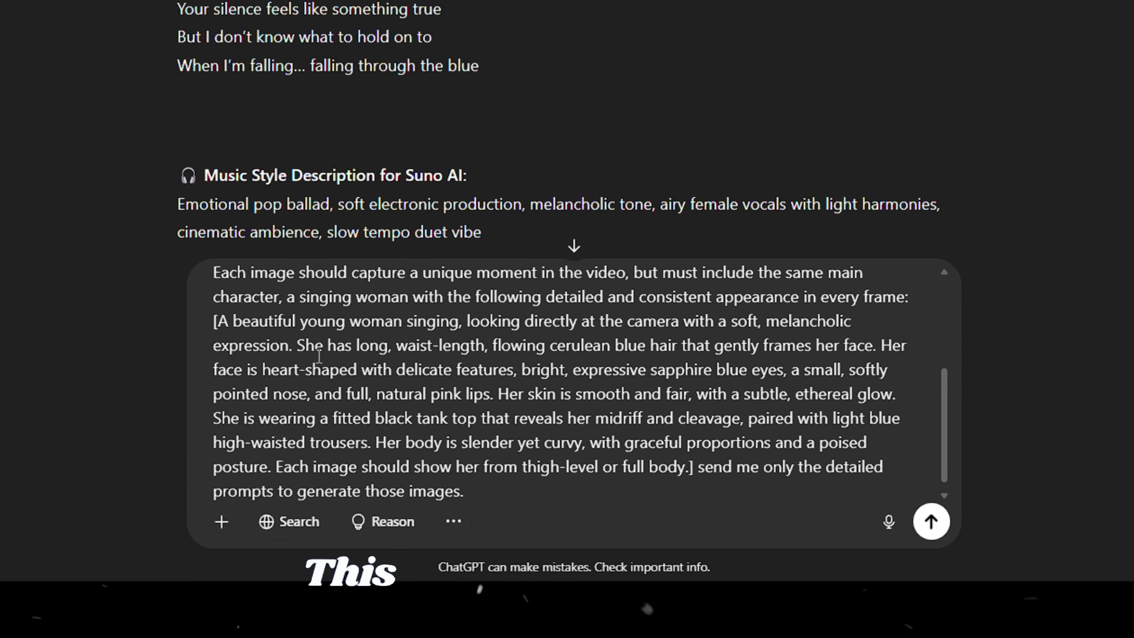
left_click_drag(216, 322, 646, 460)
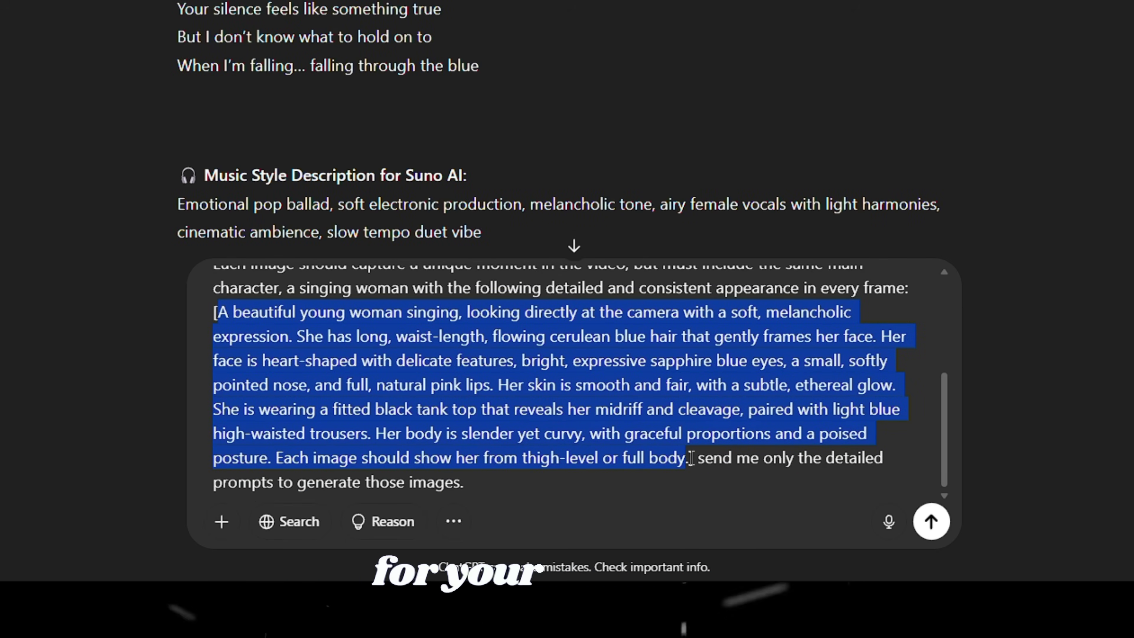
scroll(691, 458, "up", 5)
key("Return")
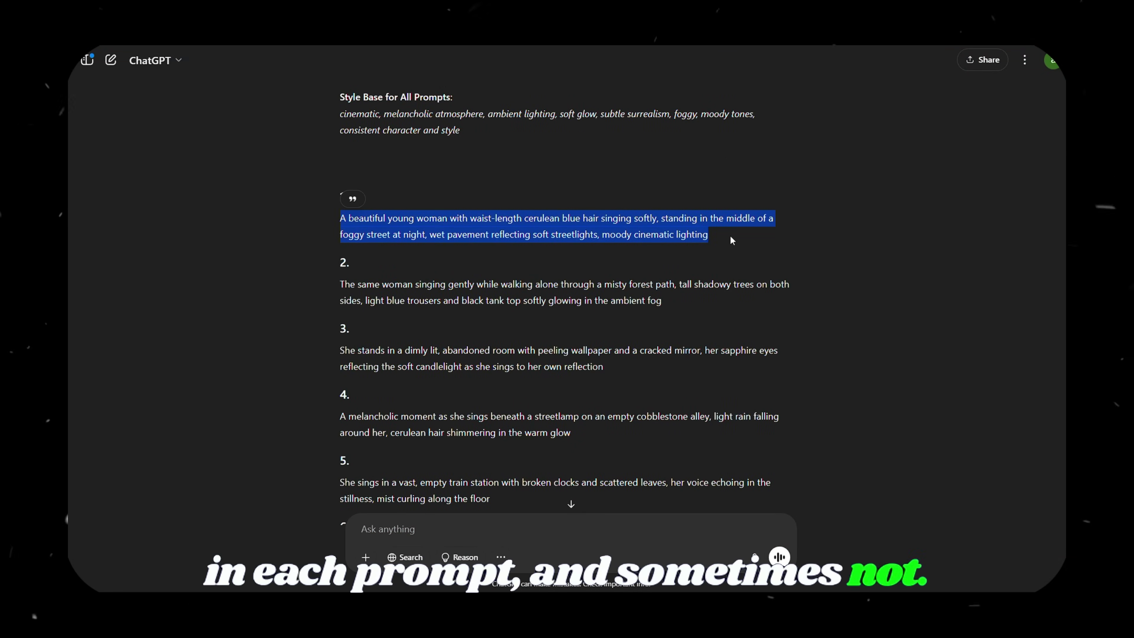
Select the first image prompt: the blue-haired woman singing on a foggy night street
left_click_drag(340, 219, 407, 224)
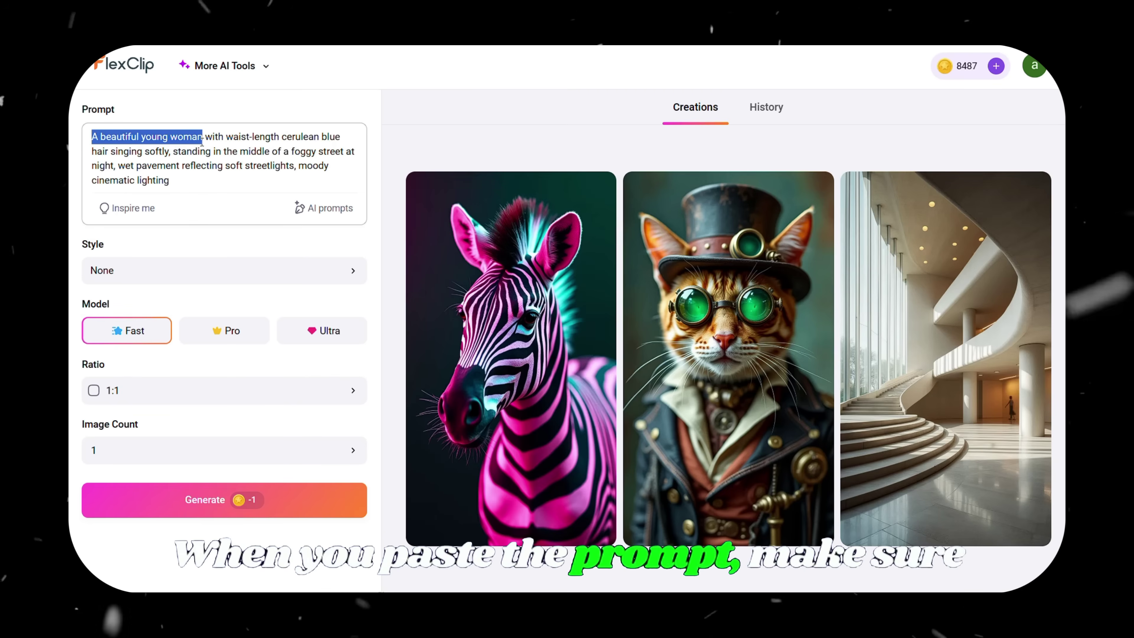
Generate two 16:9 Ultra-model images from the foggy-street singer prompt
scroll(202, 142, "down", 3)
left_click(322, 330)
left_click(311, 390)
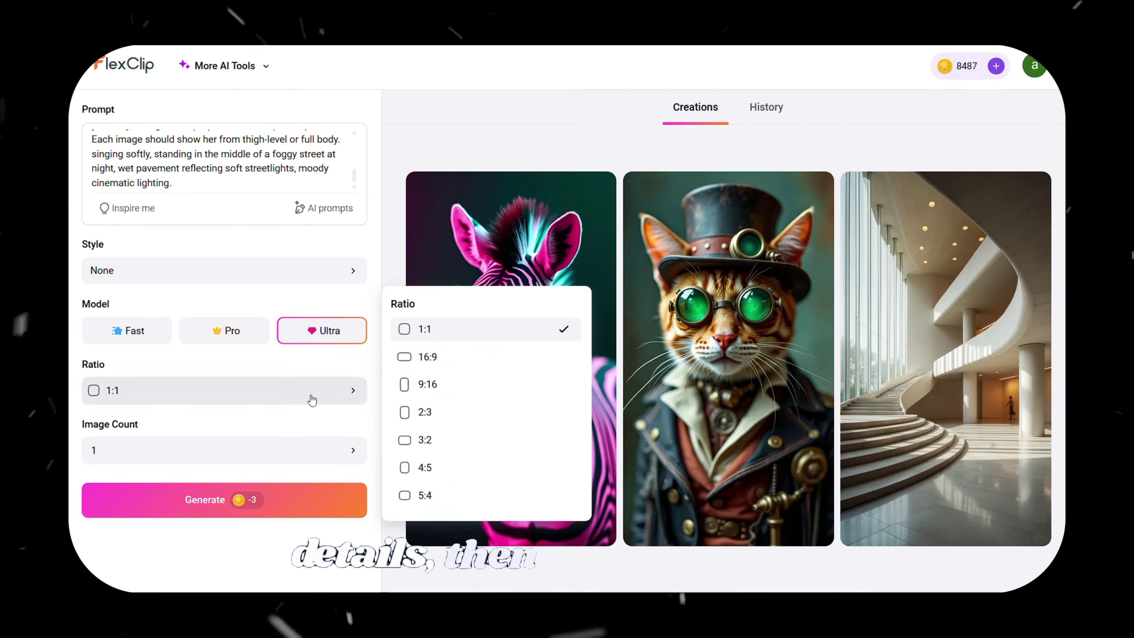
left_click(397, 358)
left_click(329, 451)
left_click(408, 431)
left_click(266, 508)
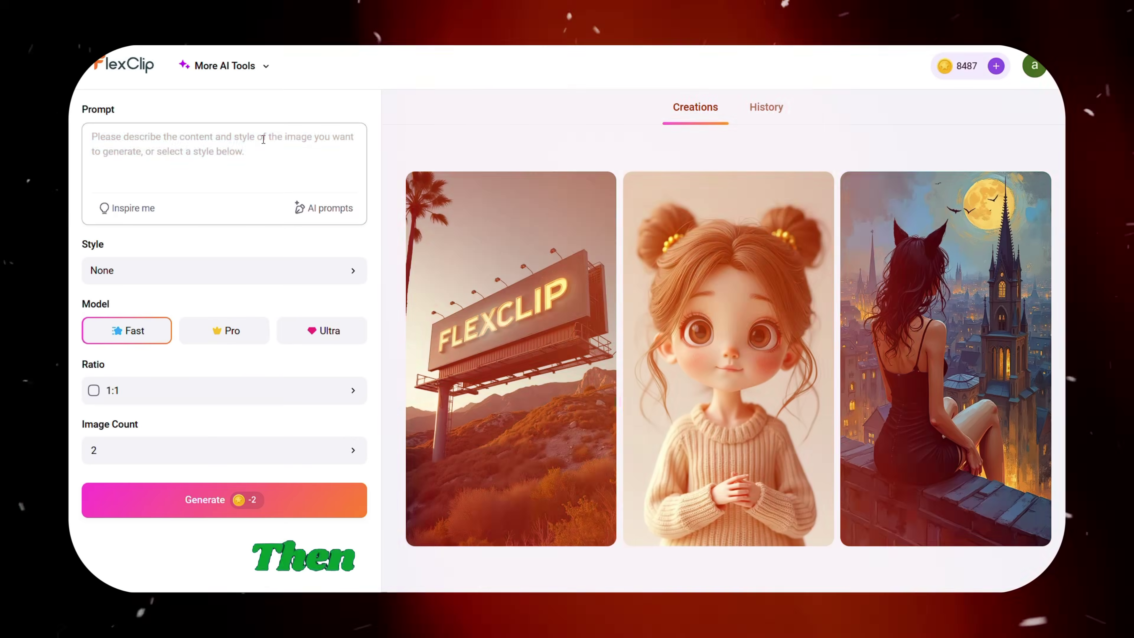
Paste the misty forest path prompt and generate 16:9 images from it
type("The same woman singing gently while walking alone through a misty forest path, tall shadowy trees on both sides, light blue trousers and black tank top softly glowing in the ambient fog")
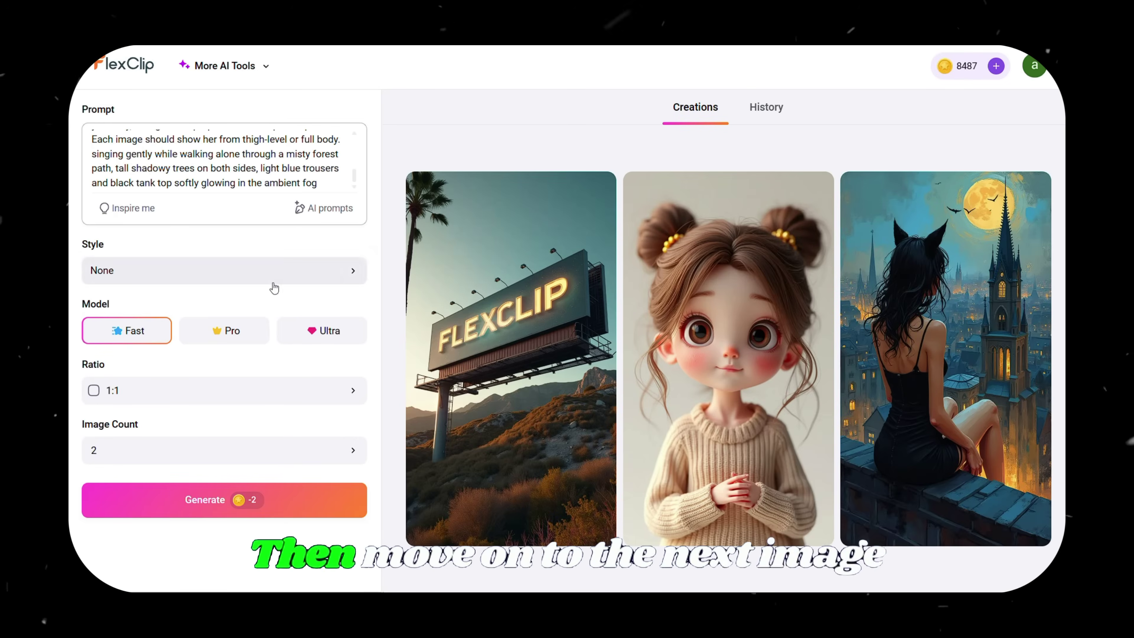
left_click(290, 400)
left_click(428, 357)
left_click(263, 500)
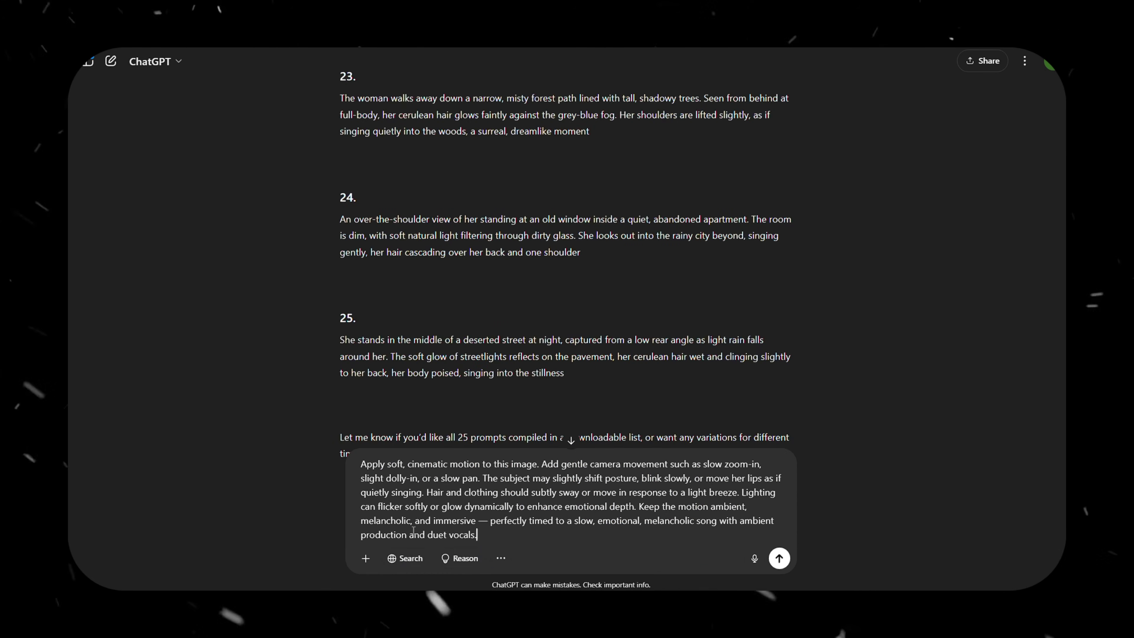
Send the soft cinematic motion prompt to ChatGPT
left_click(777, 559)
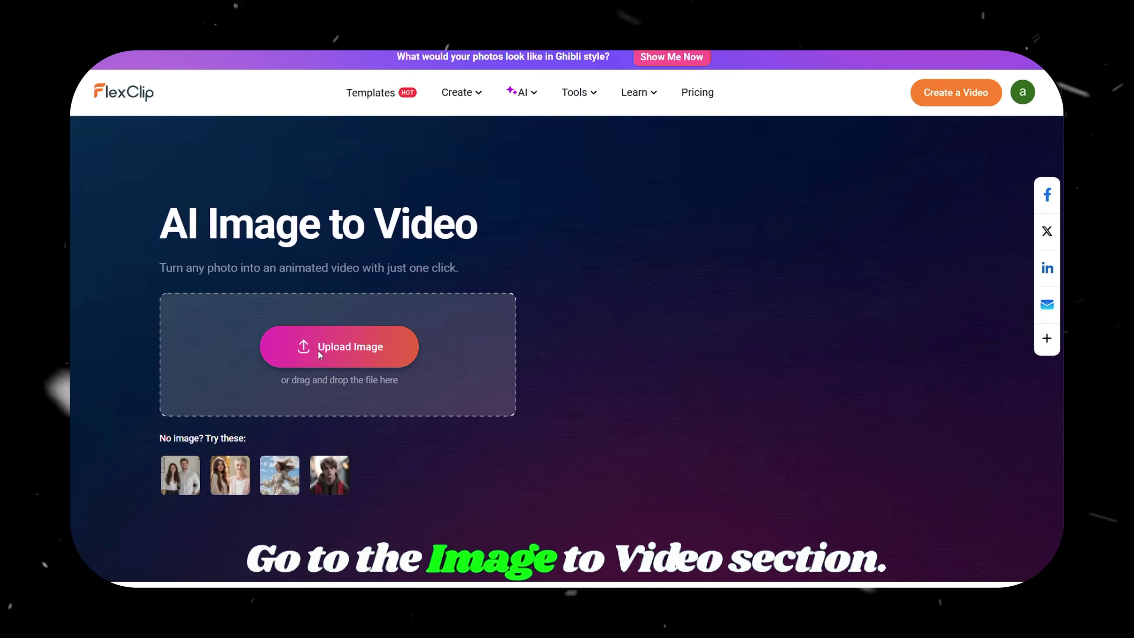
Animate img 1.png with the pasted motion prompt as a 10-second Professional-mode video
left_click(318, 350)
left_click(193, 226)
key("ctrl+v")
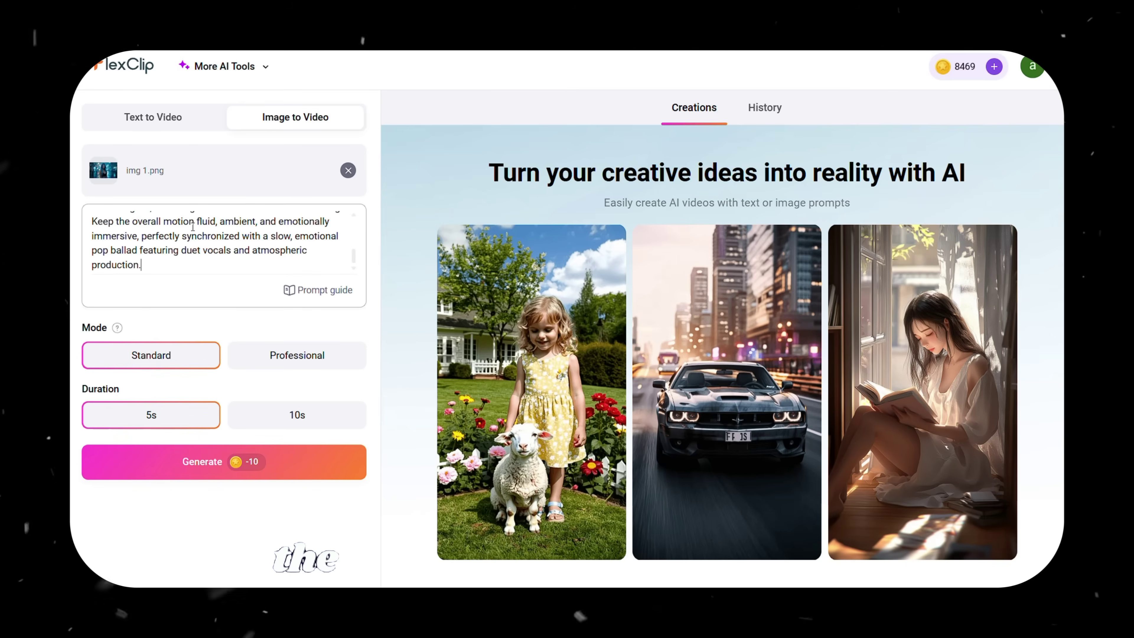
left_click(266, 354)
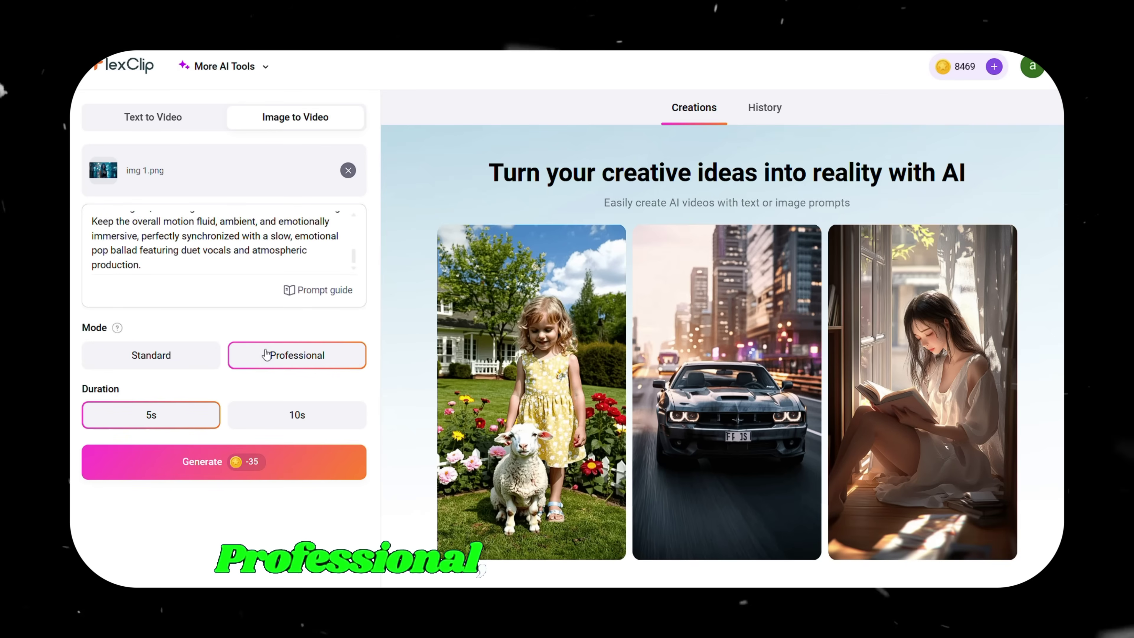
left_click(287, 471)
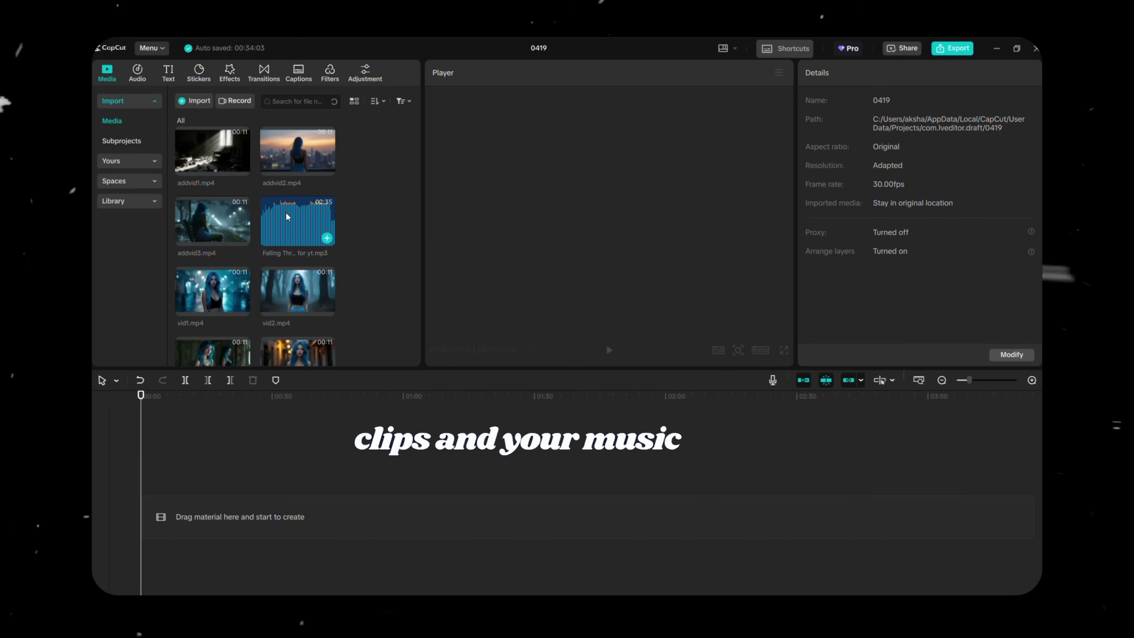
Add the 'Falling Through the Blue' mp3 to the timeline and zoom to a seconds scale
left_click_drag(312, 223, 286, 544)
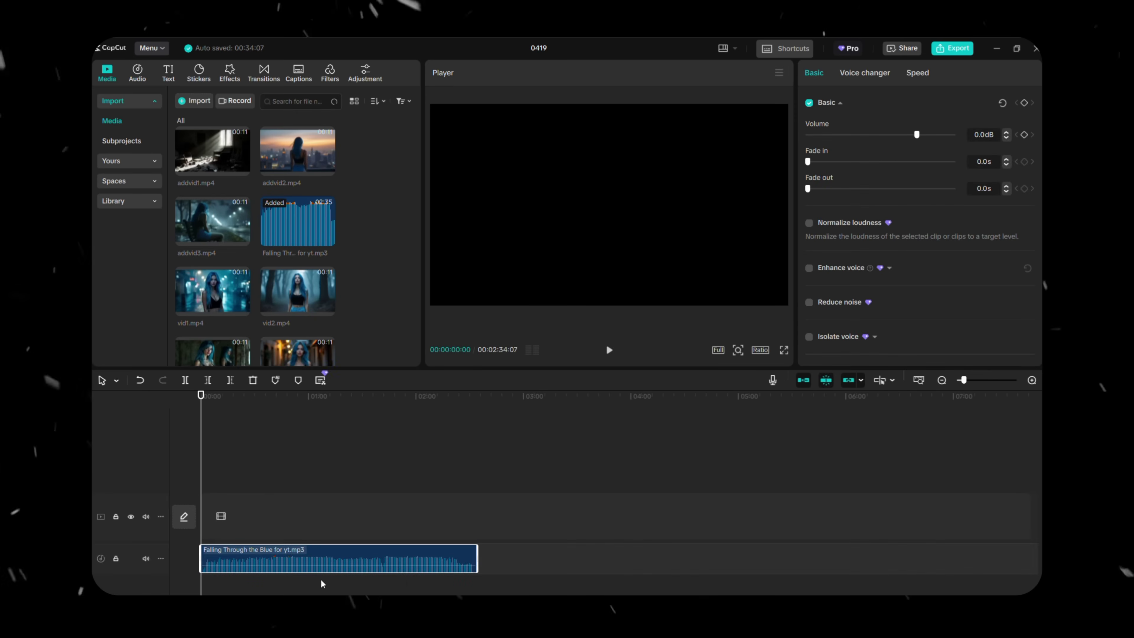
left_click(988, 380)
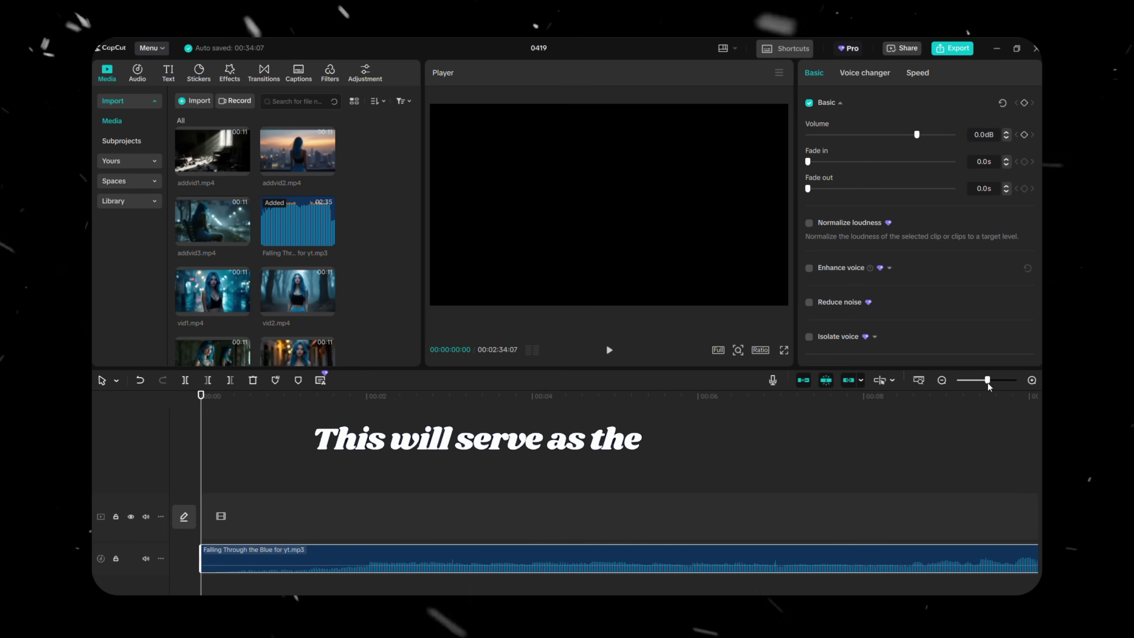
Place addvid1.mp4 at the track start, trim it at the 5-second mark, and append addvid2.mp4
left_click_drag(243, 494, 234, 507)
key("space")
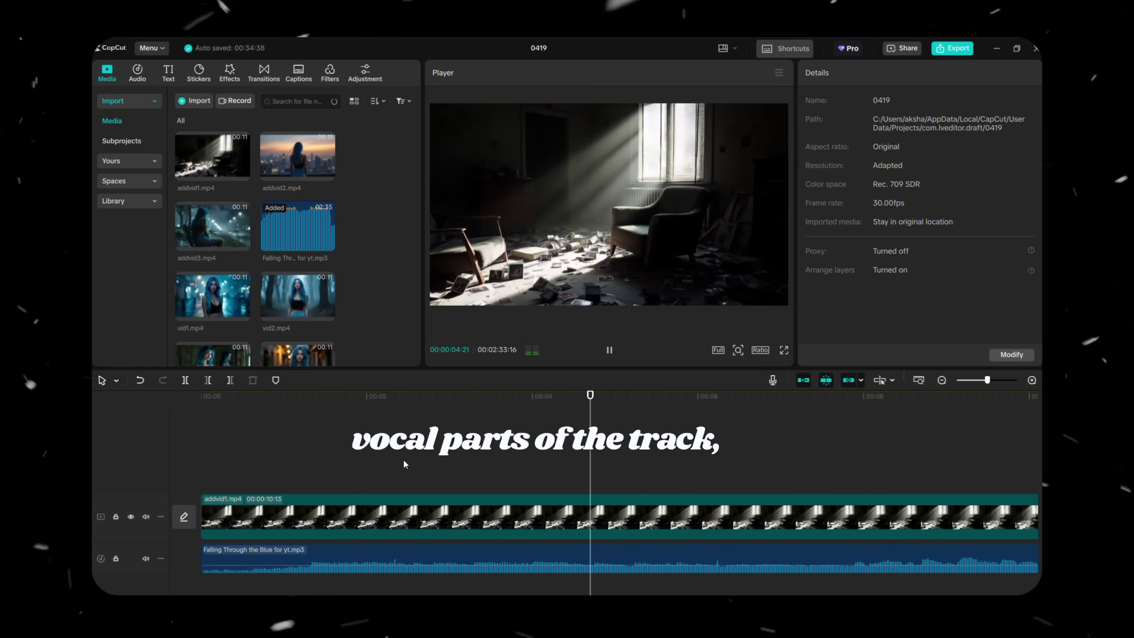
left_click(609, 349)
left_click(272, 513)
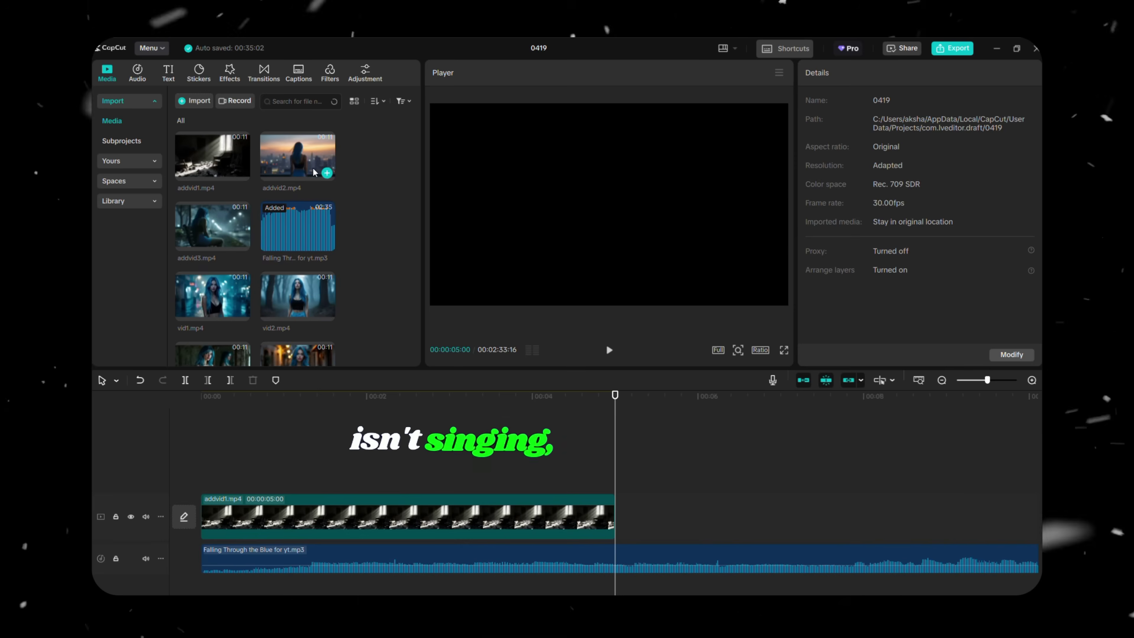
left_click_drag(297, 156, 633, 514)
key("space")
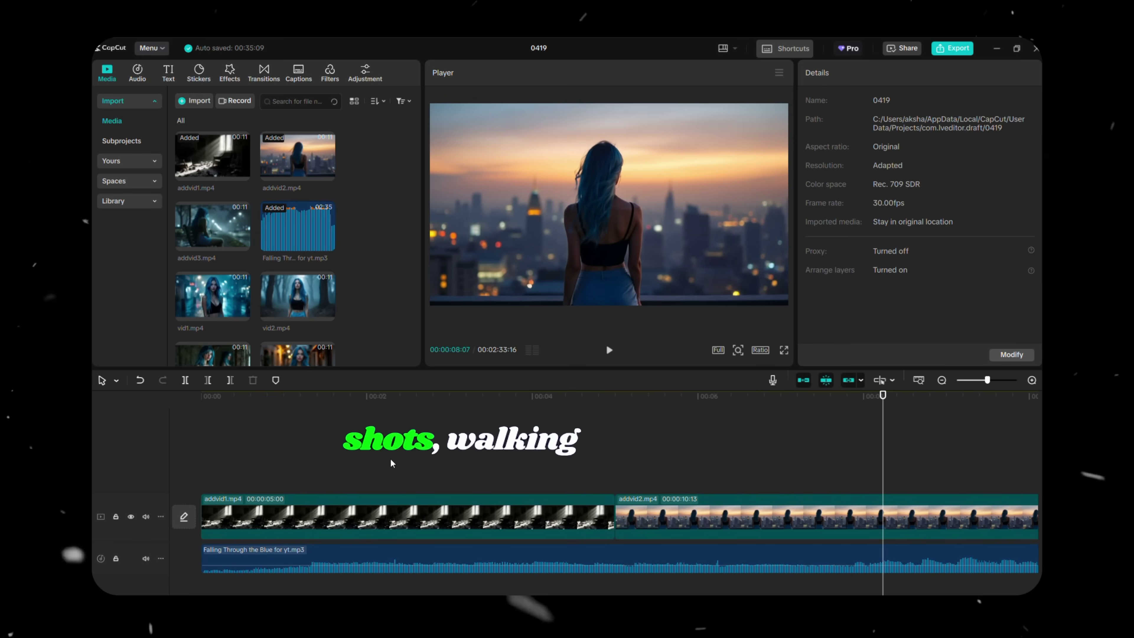
Shorten addvid1 further, append vid1.mp4, cut at the playhead, and play back to check timing
left_click(609, 349)
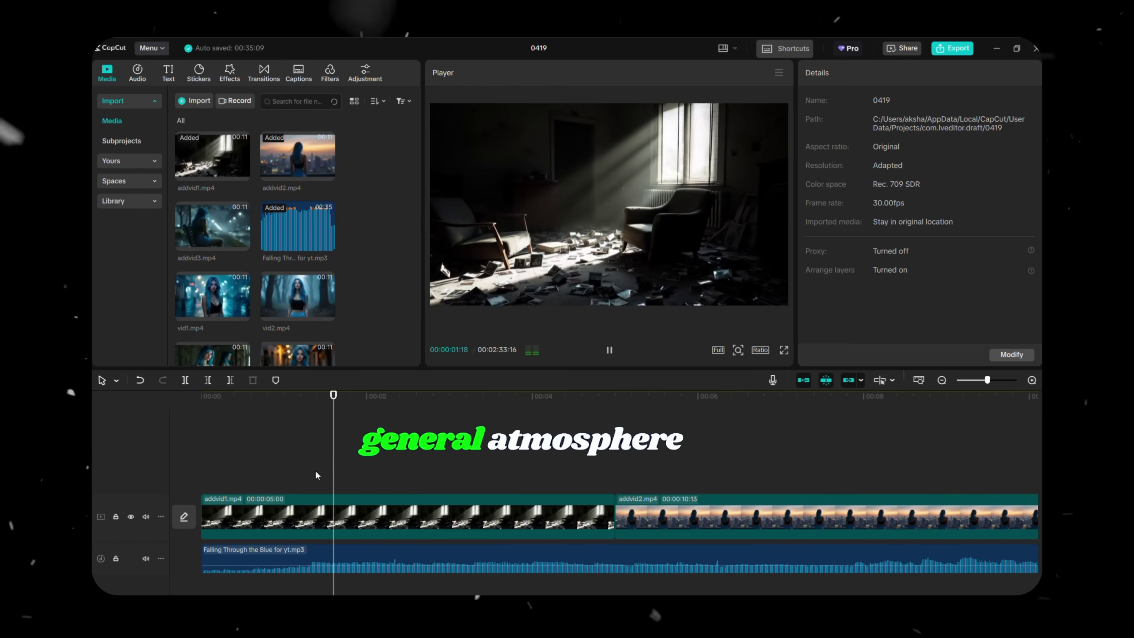
left_click(528, 518)
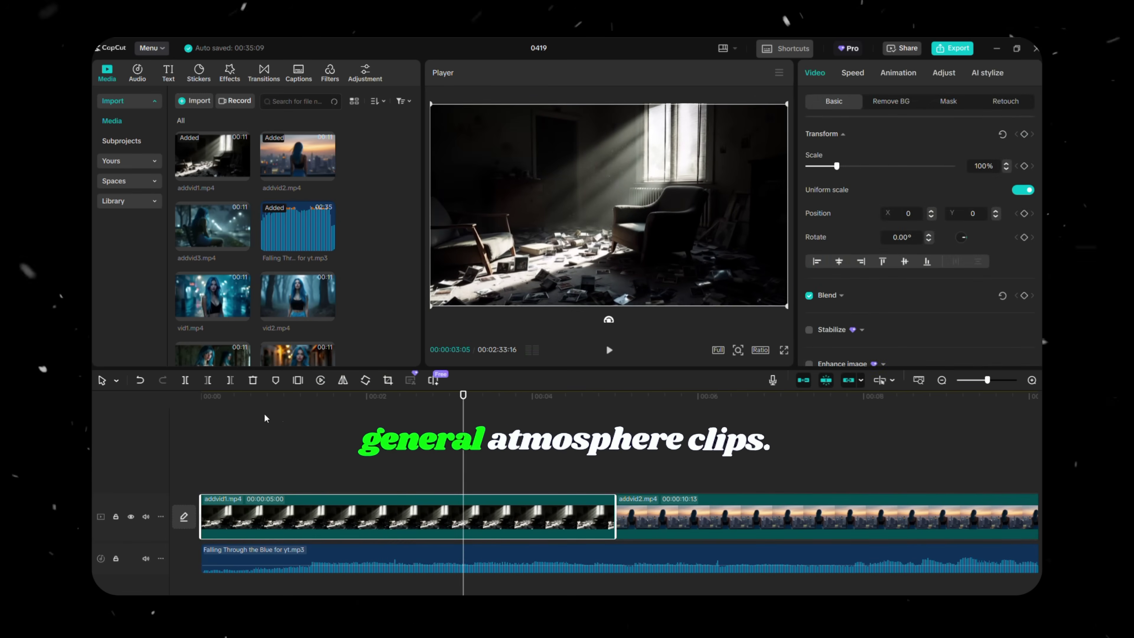
key("w")
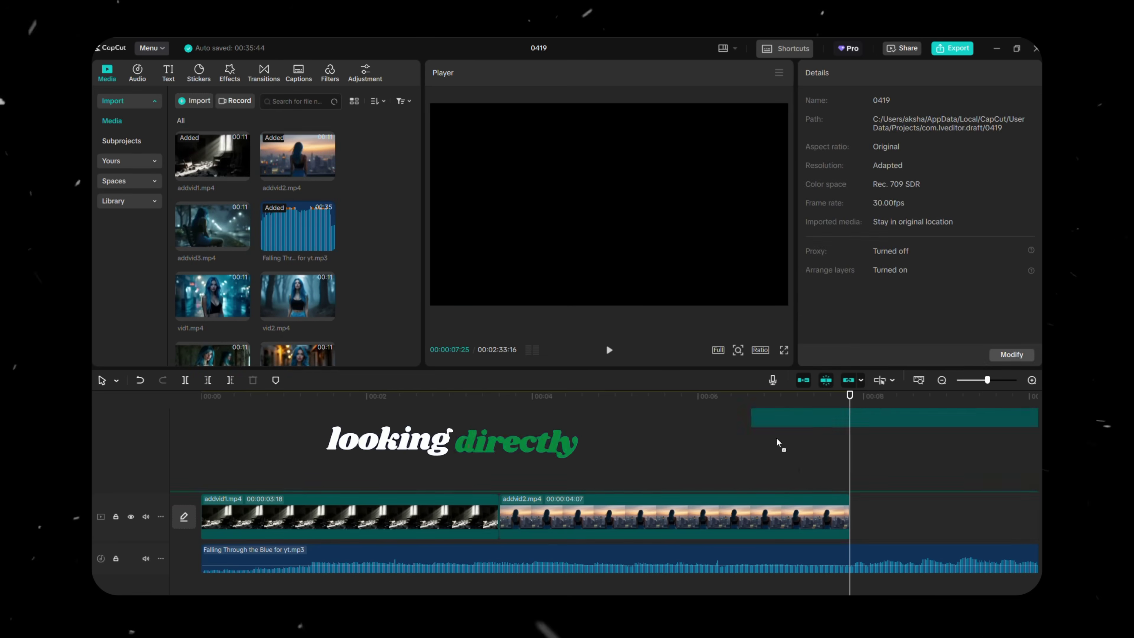
left_click_drag(780, 443, 779, 513)
key("space")
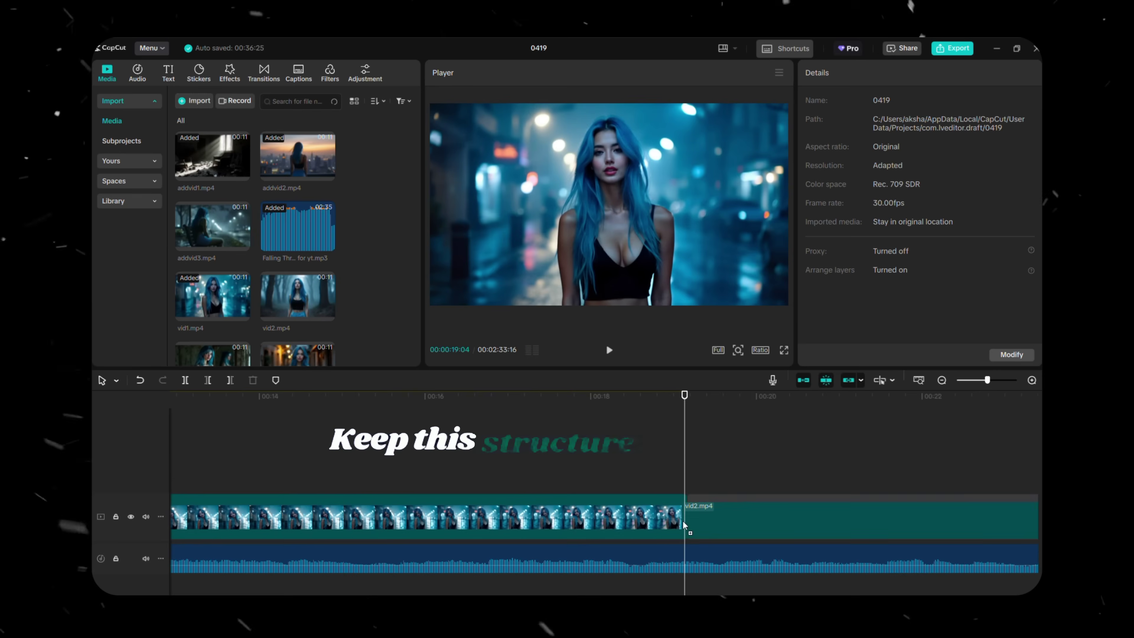
left_click(609, 349)
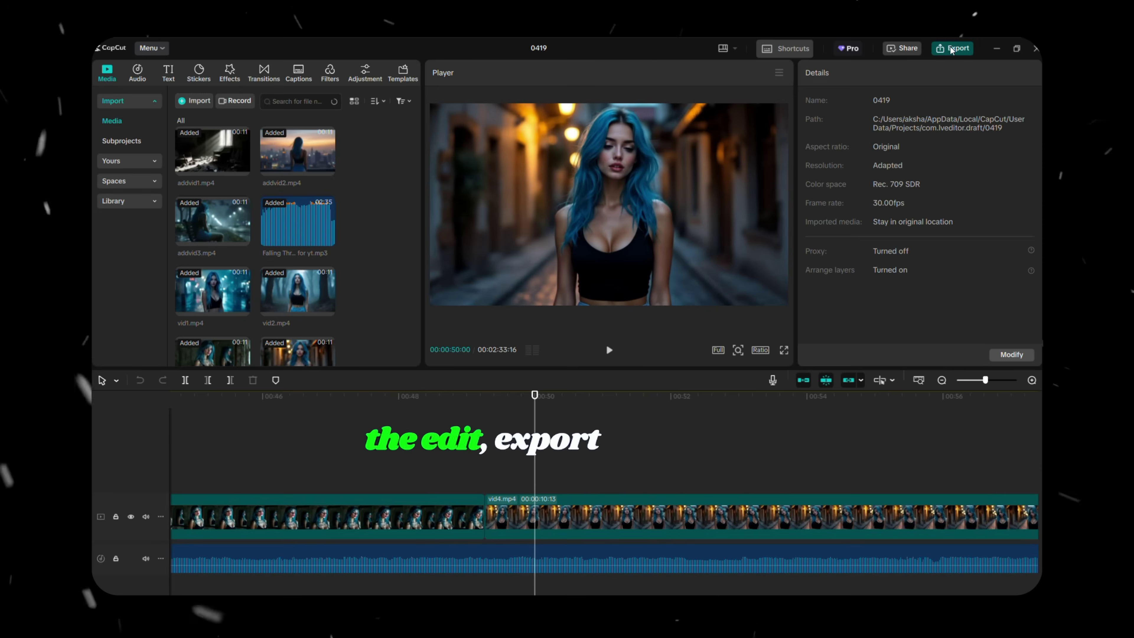
Export the edit as 'music video' in 4K HEVC mp4 at 30fps
left_click(951, 48)
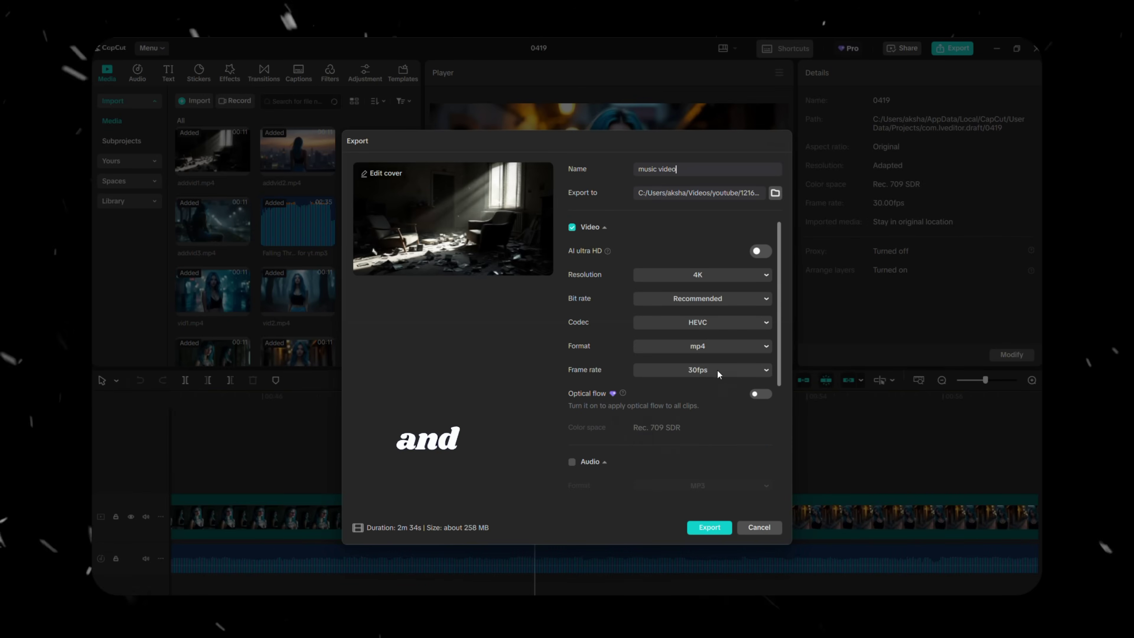
left_click(712, 528)
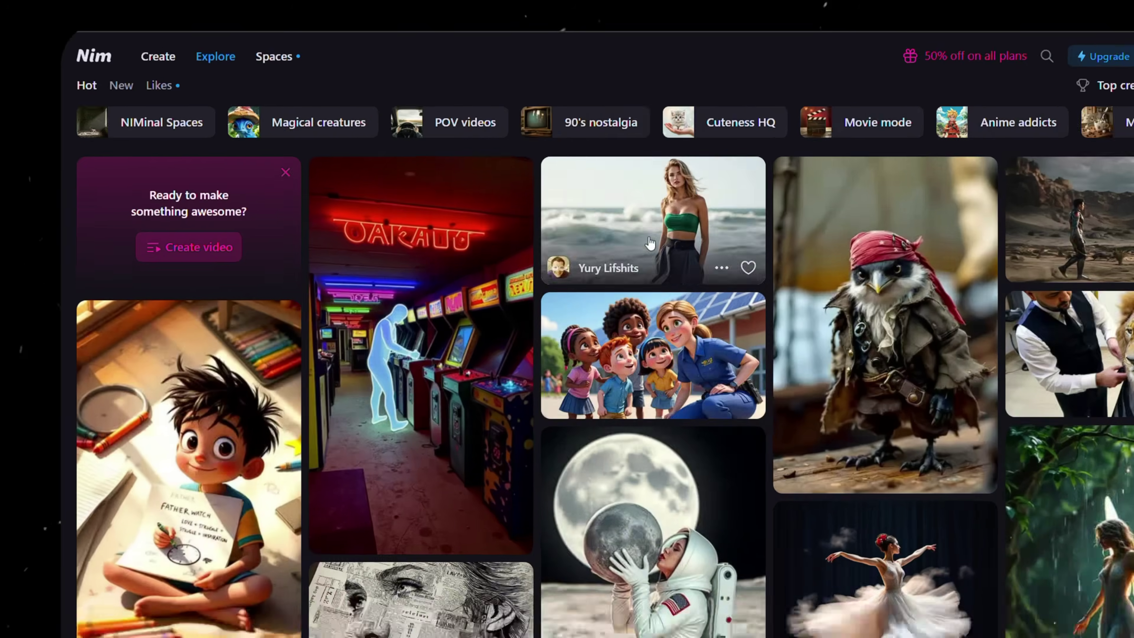
Scroll down through Nim's Explore gallery of community creations
scroll(595, 309, "down", 6)
scroll(594, 309, "down", 10)
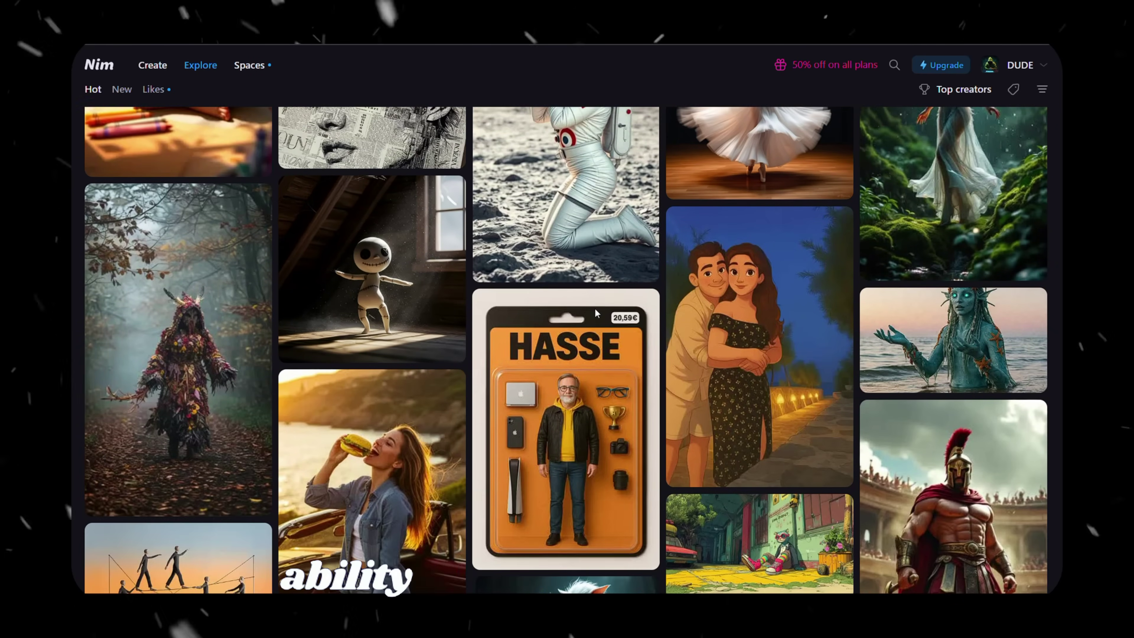
scroll(596, 314, "down", 8)
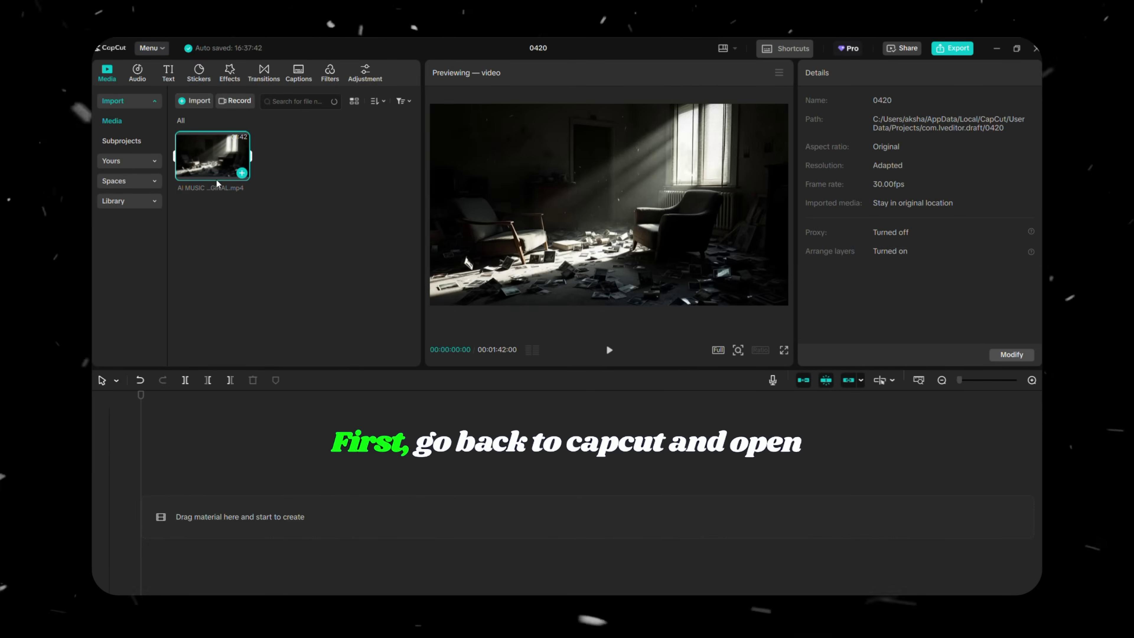
Add AI MUSIC VIDEO ORIGINAL.mp4 to the timeline and trim it to a 30-second part
left_click(242, 173)
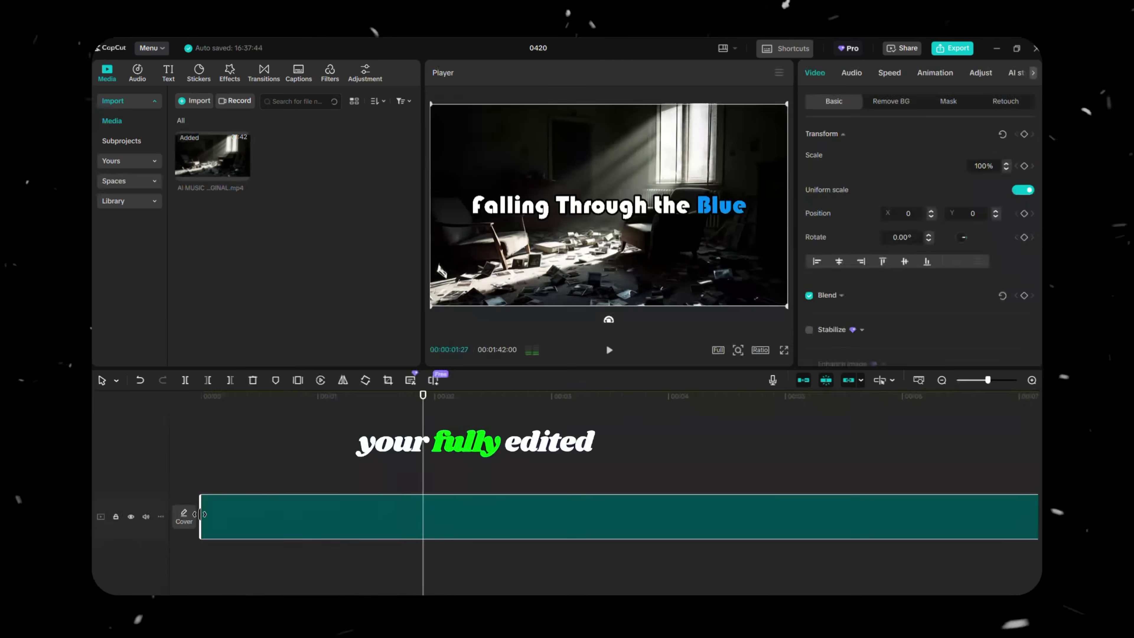
left_click_drag(266, 518, 248, 537)
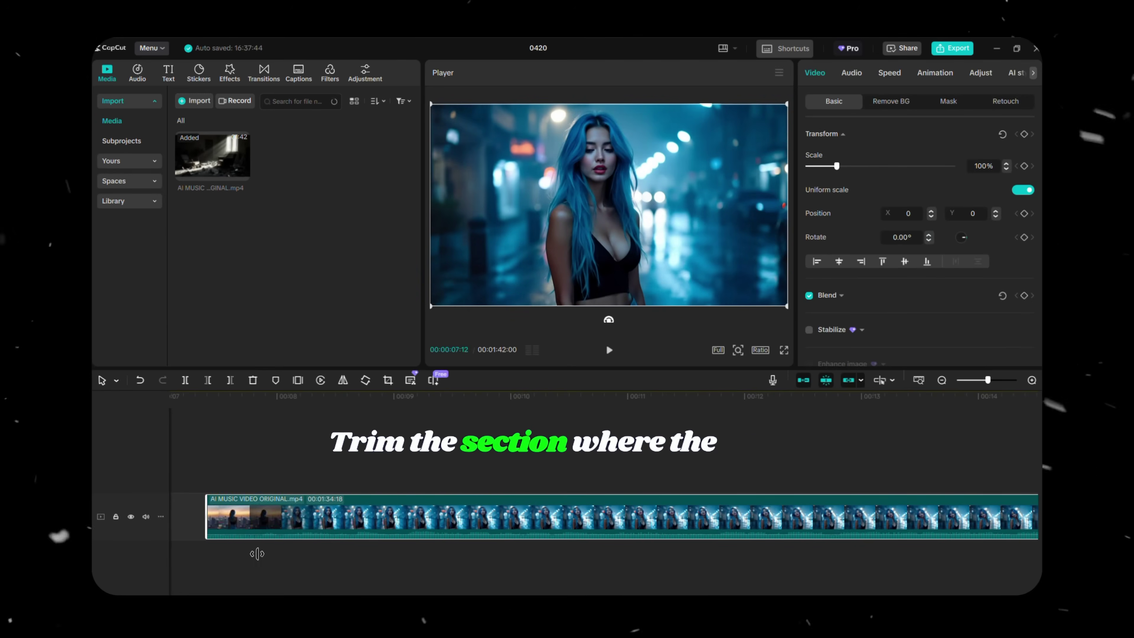
left_click(250, 469)
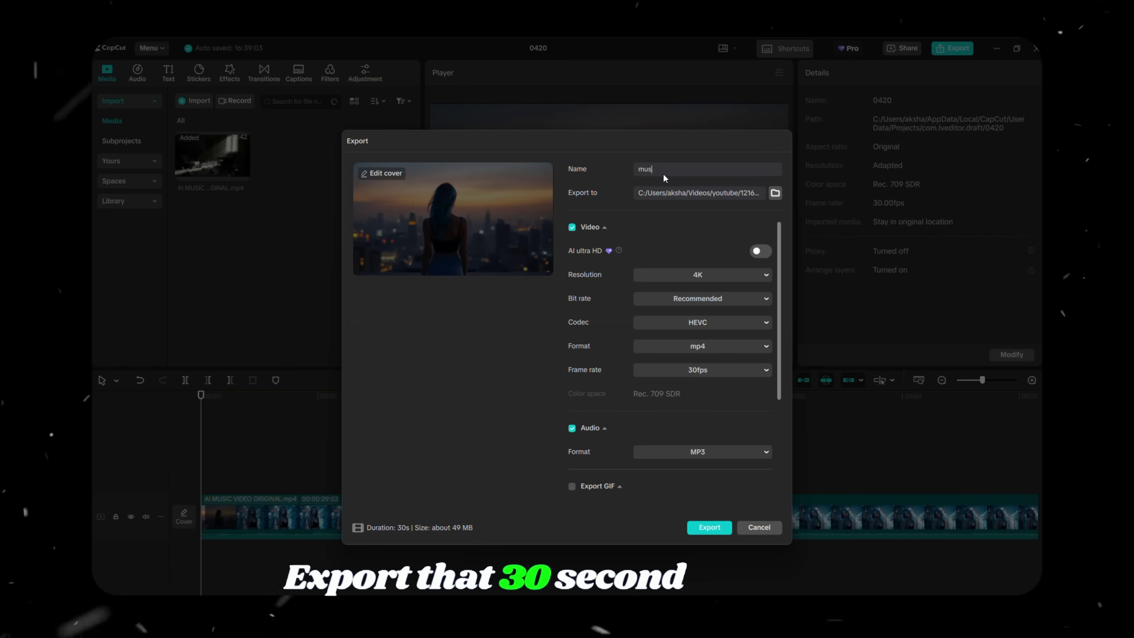
Export it as 'music video part 1' at 480P with MP3 audio
type("ic video part 1")
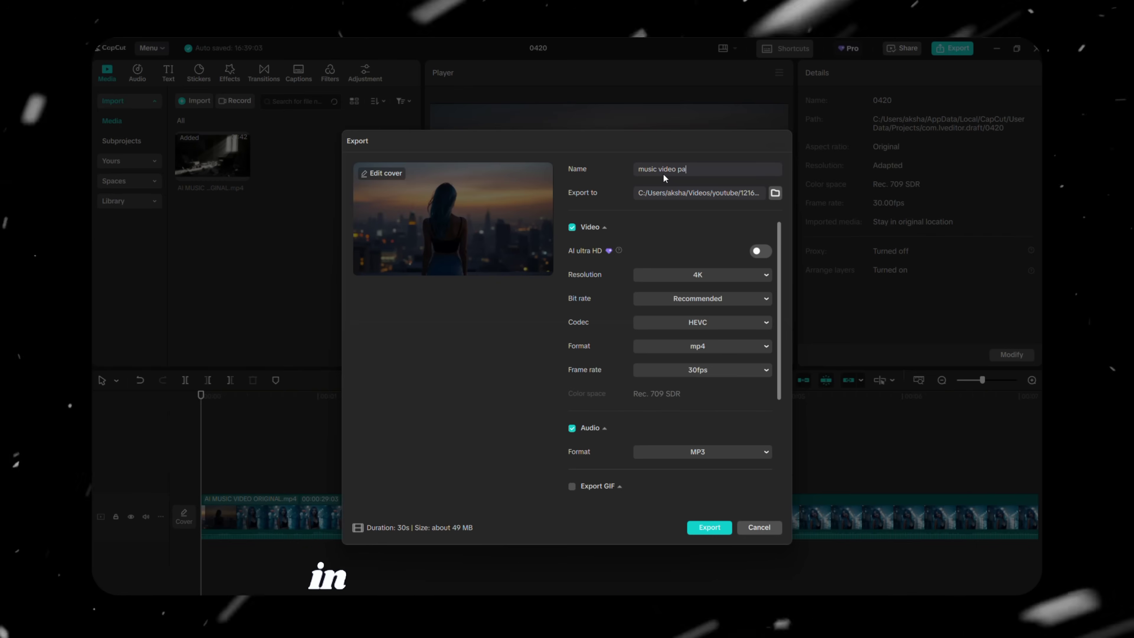
left_click(709, 273)
left_click(670, 318)
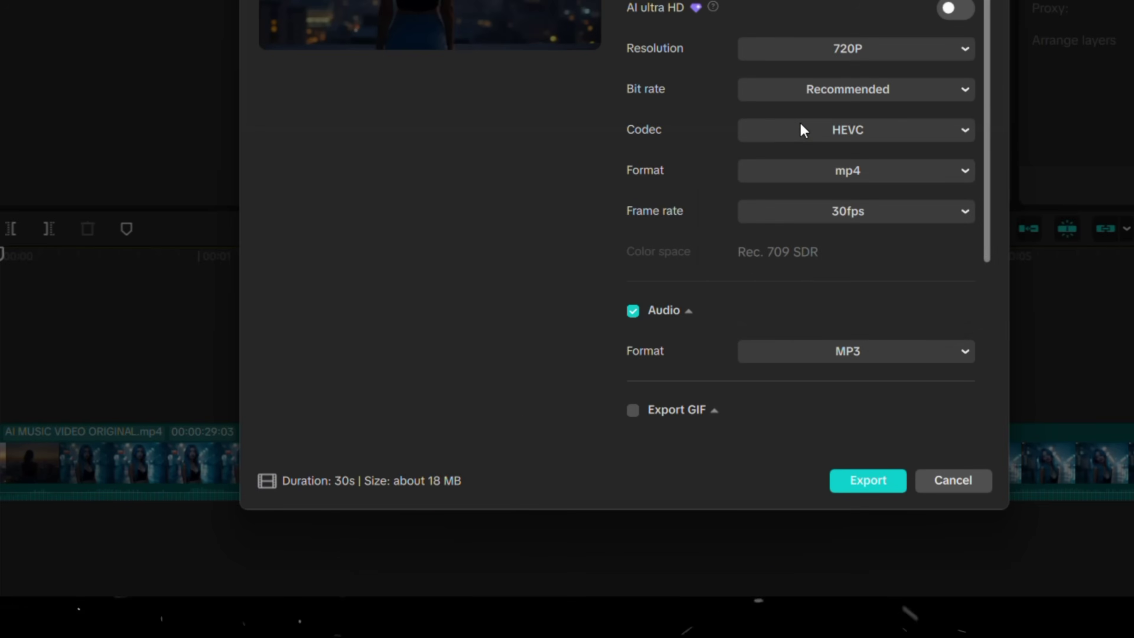
left_click(884, 46)
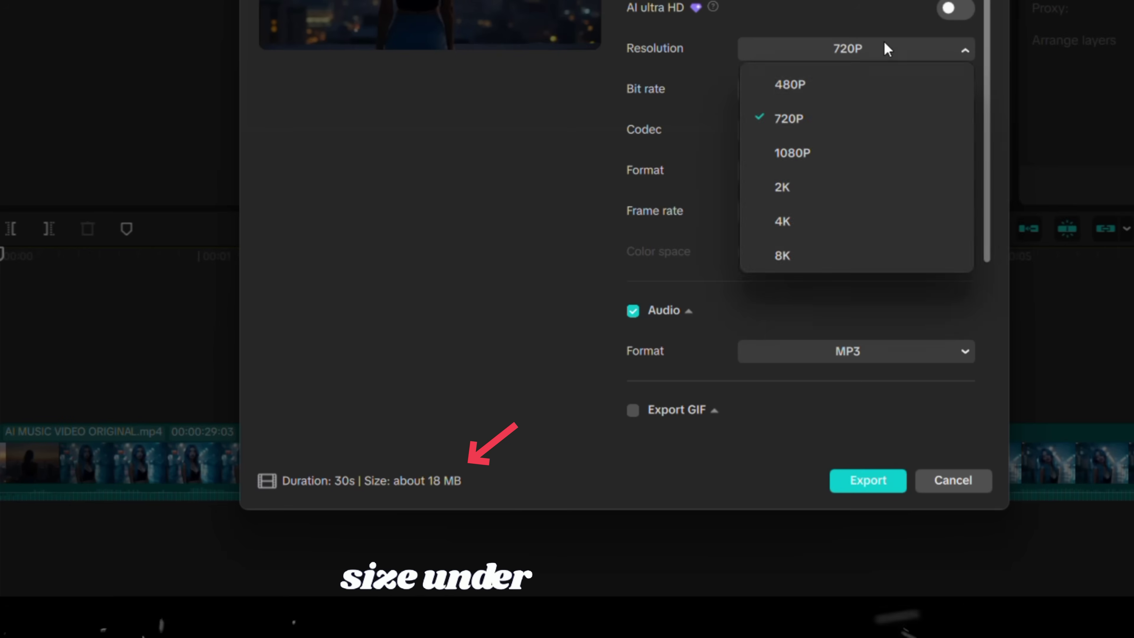
left_click(792, 117)
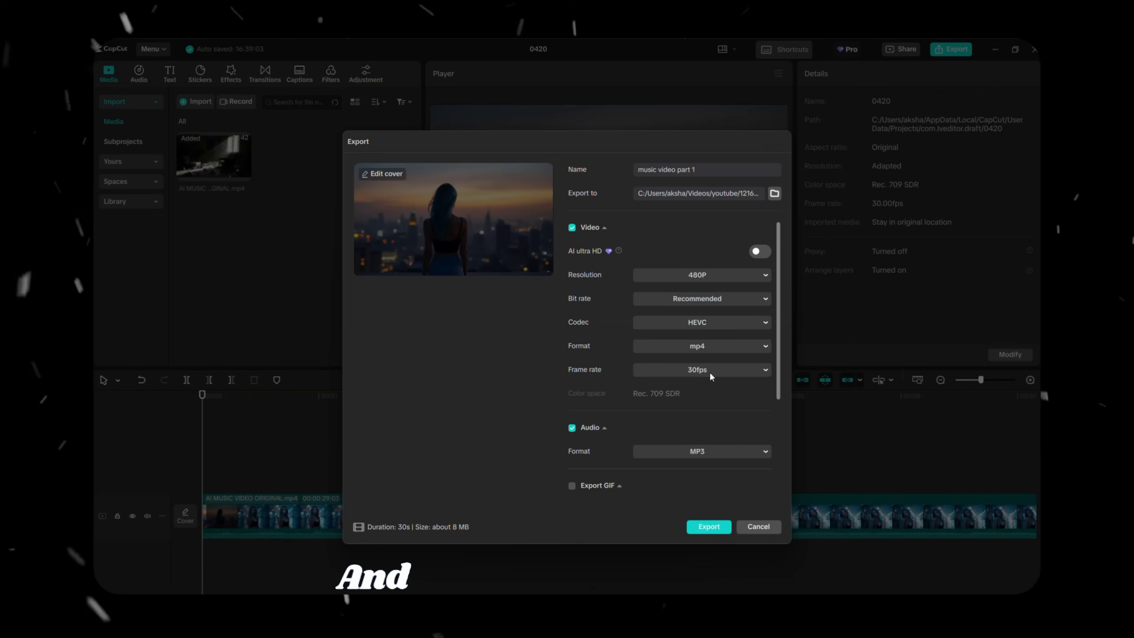
scroll(870, 218, "down", 3)
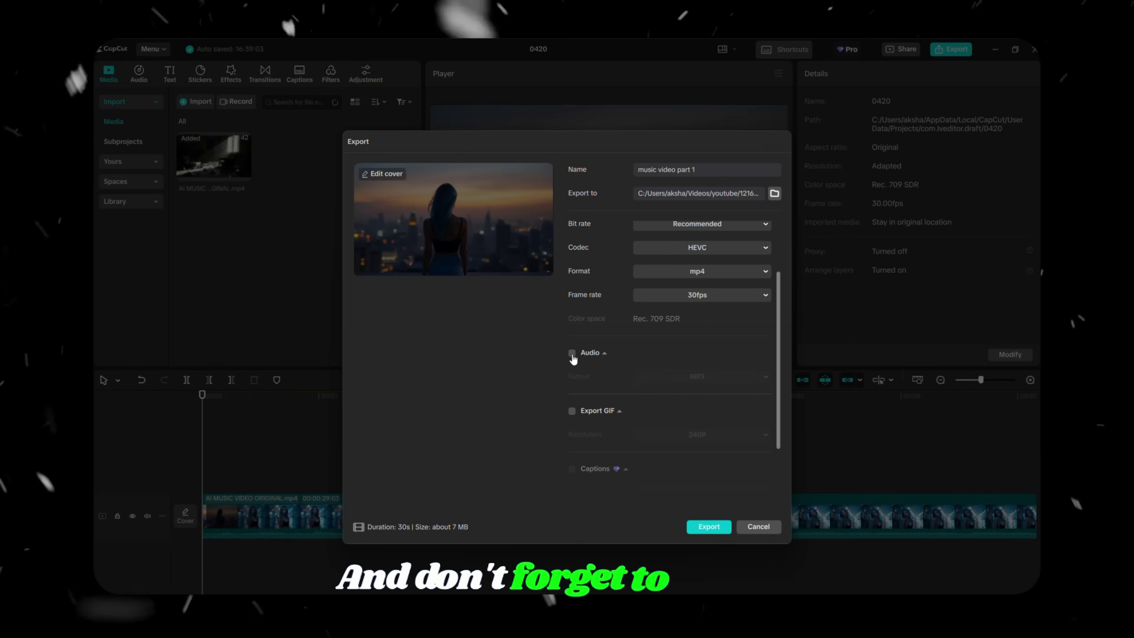
scroll(572, 355, "up", 5)
scroll(625, 357, "down", 6)
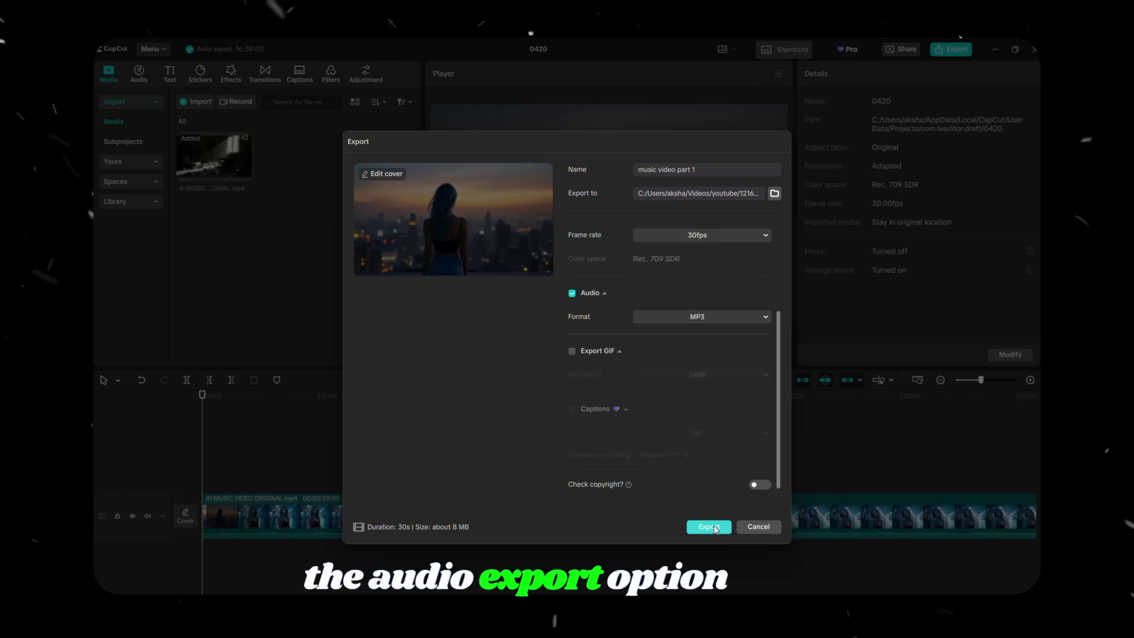
left_click(710, 526)
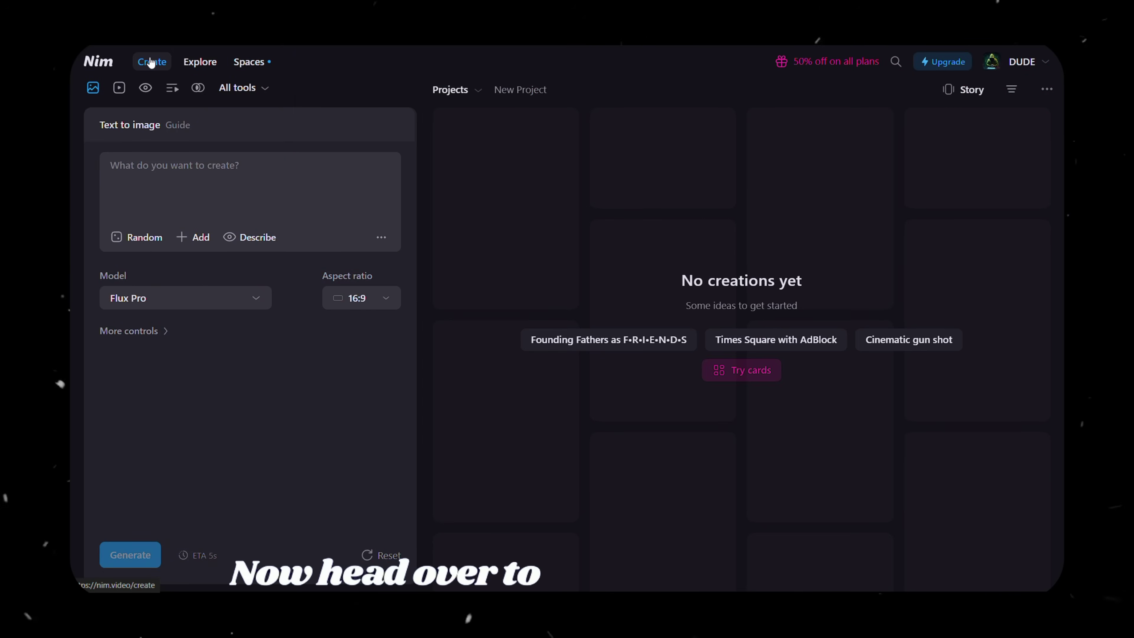
Generate a Lip sync with 'music video part 1' as target and its MP3 as the sound source
left_click(264, 88)
left_click(299, 215)
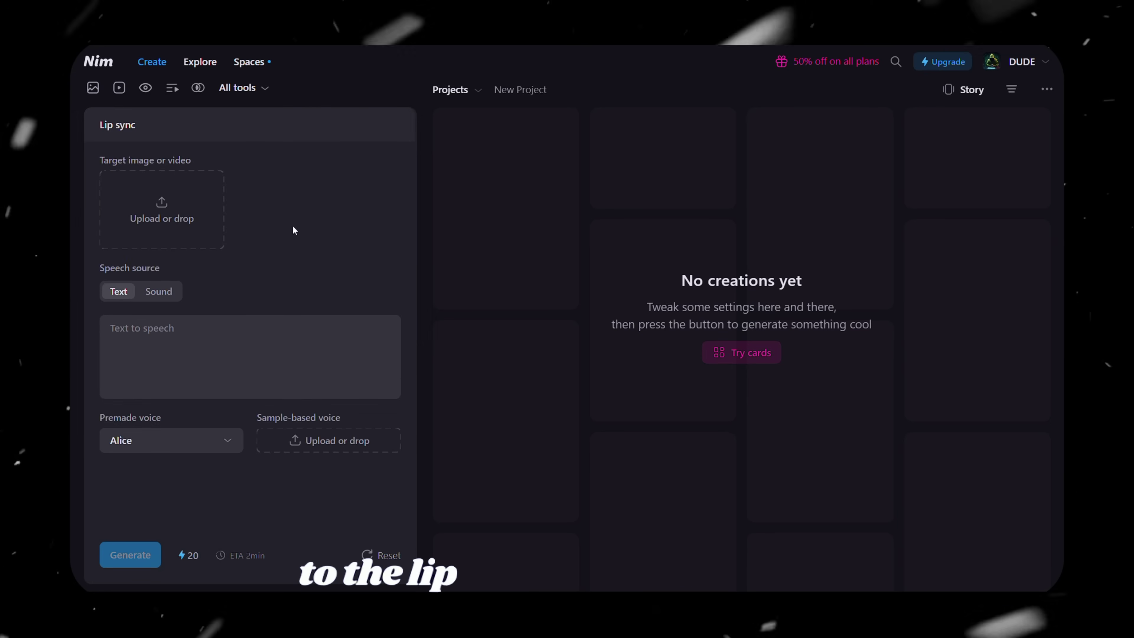
left_click(167, 218)
double_click(255, 168)
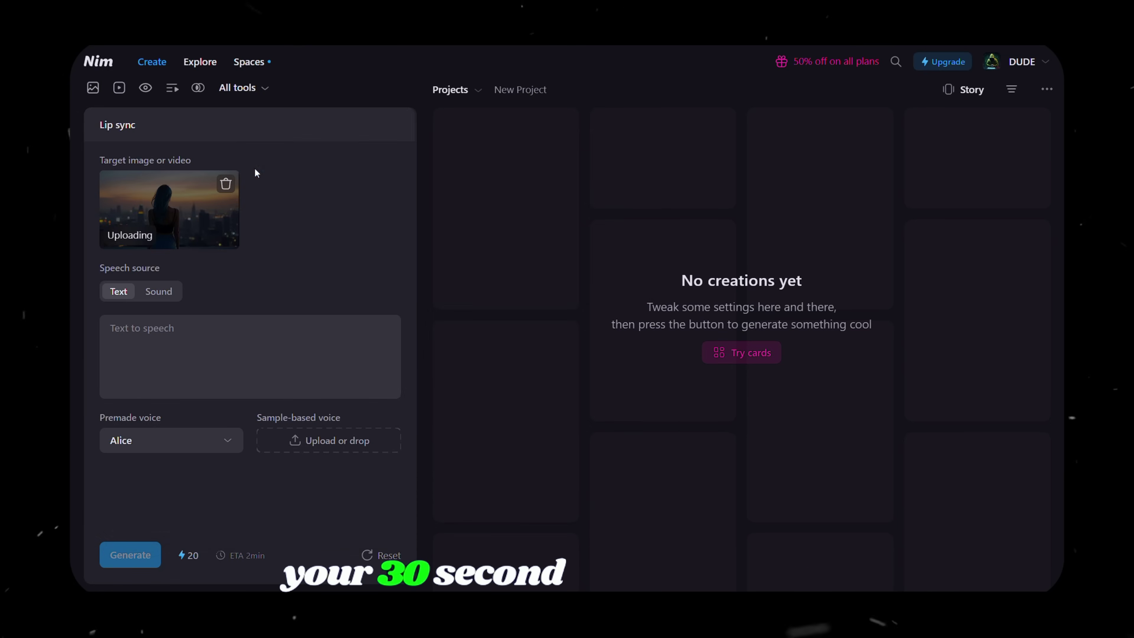
left_click(156, 291)
left_click(169, 325)
double_click(253, 166)
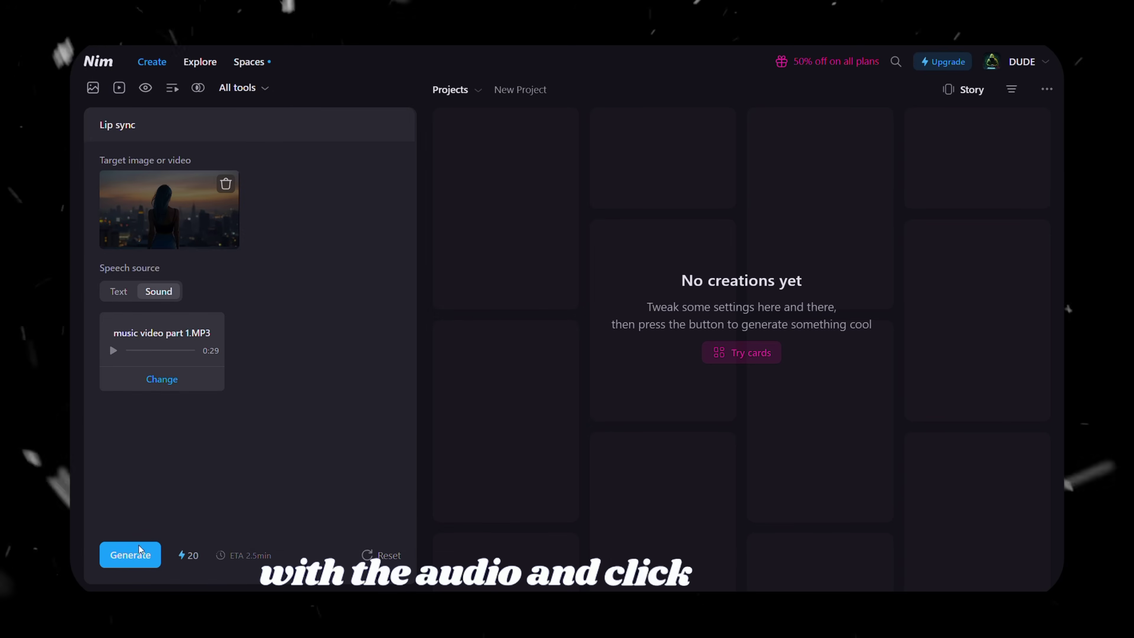
left_click(124, 557)
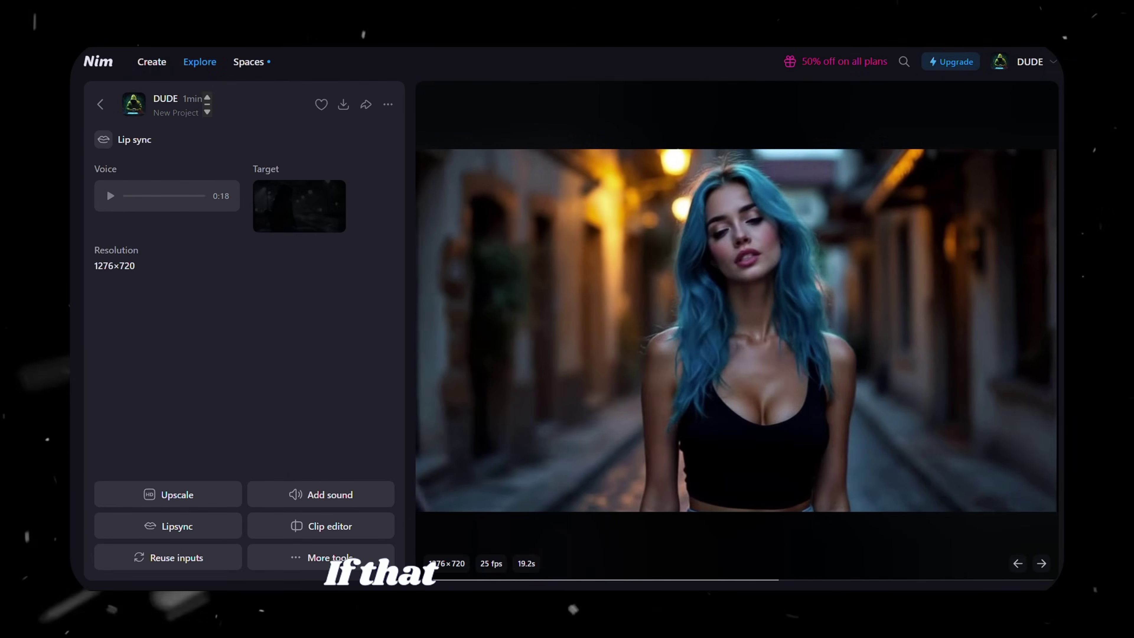
Send the generated lip-sync result to Upscale
left_click(263, 384)
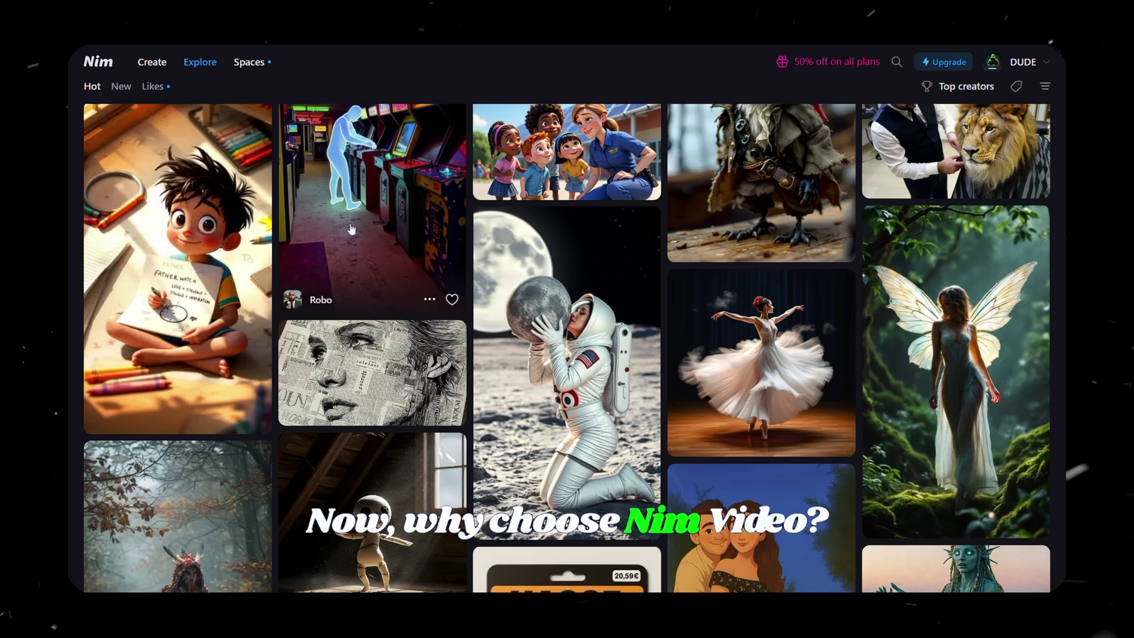
Open Nim's Upgrade page, view the Try Nim for $1 offer, and scroll to the plan cards
scroll(952, 229, "up", 2)
scroll(952, 228, "up", 3)
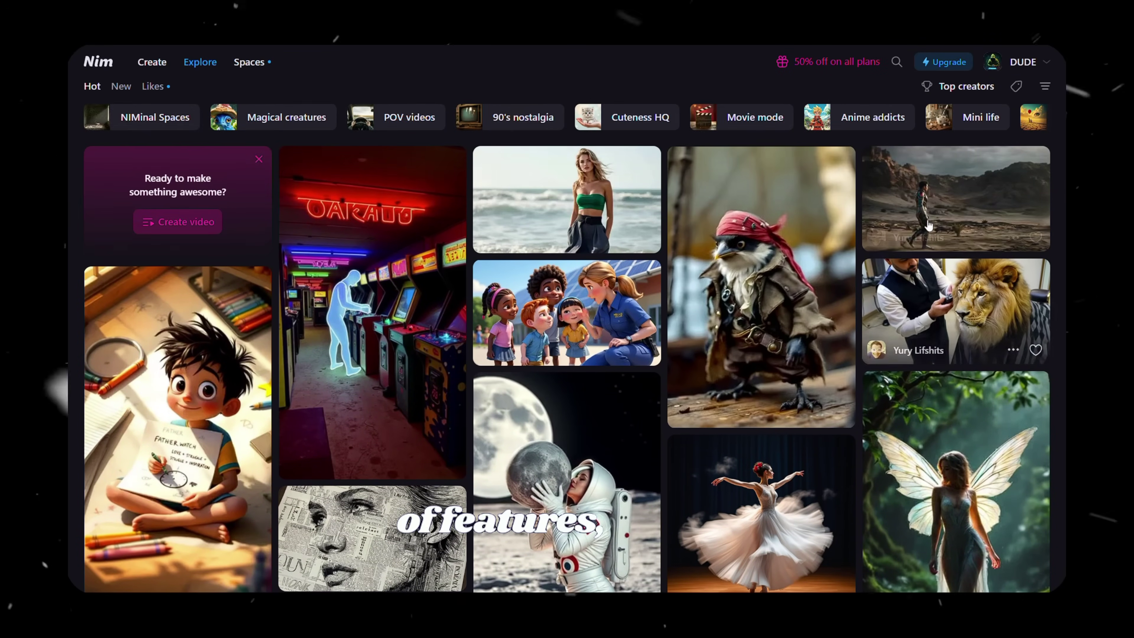
left_click(944, 65)
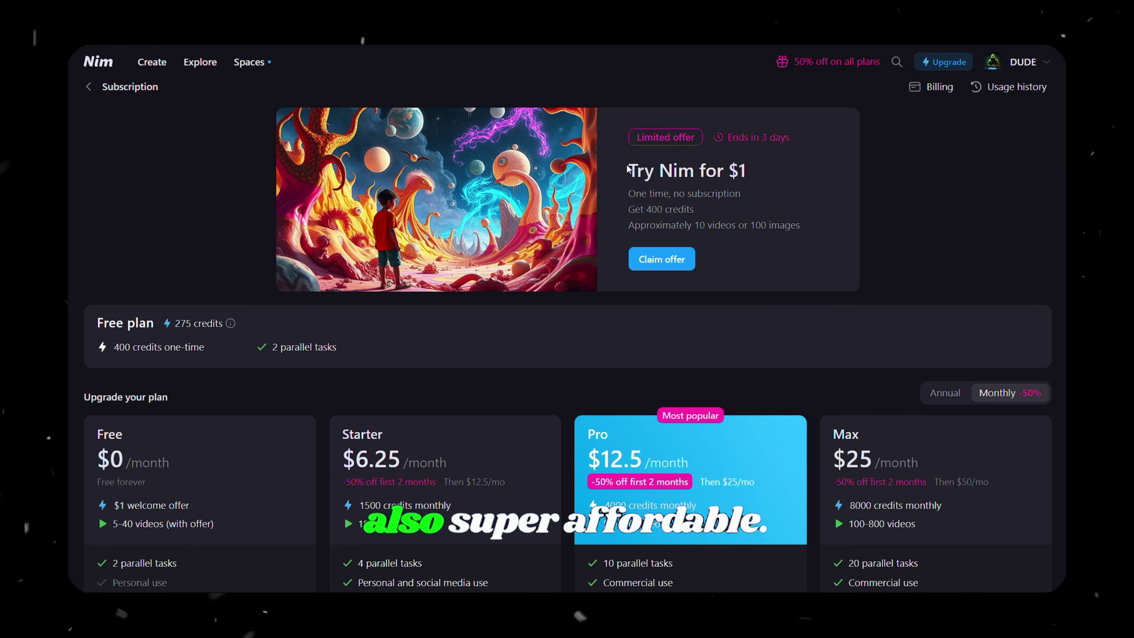
left_click_drag(668, 183, 832, 239)
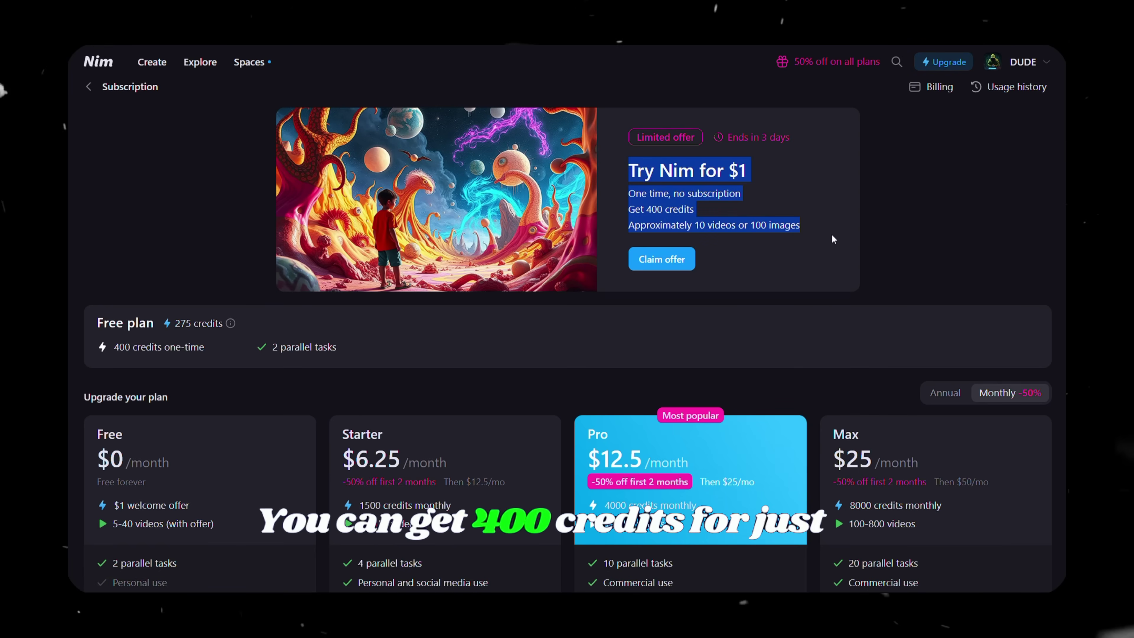
scroll(832, 236, "down", 5)
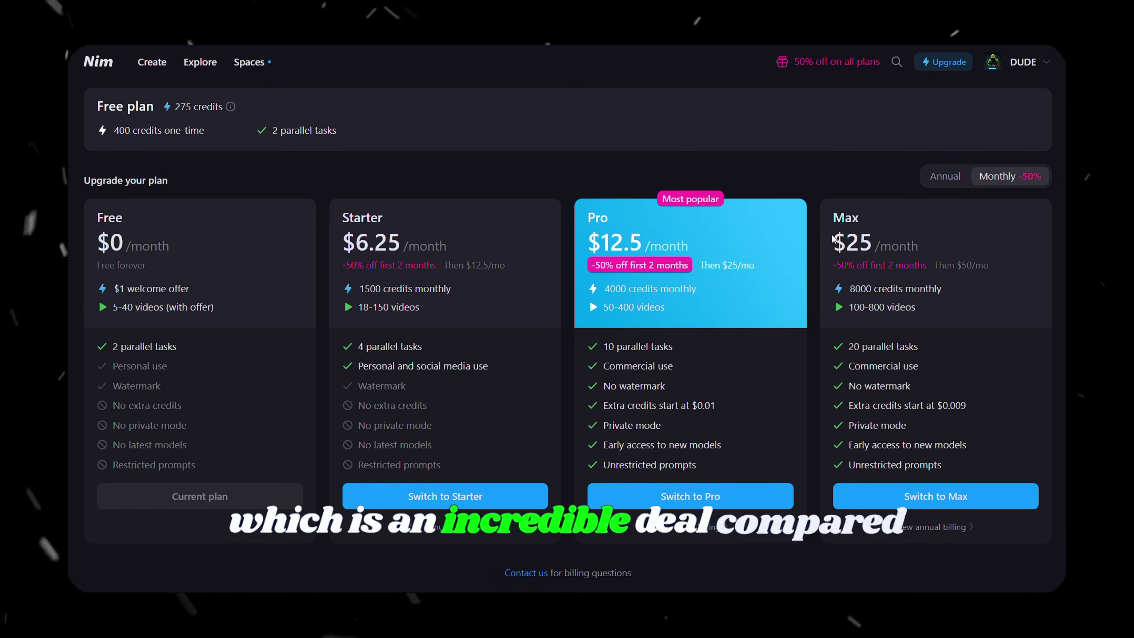